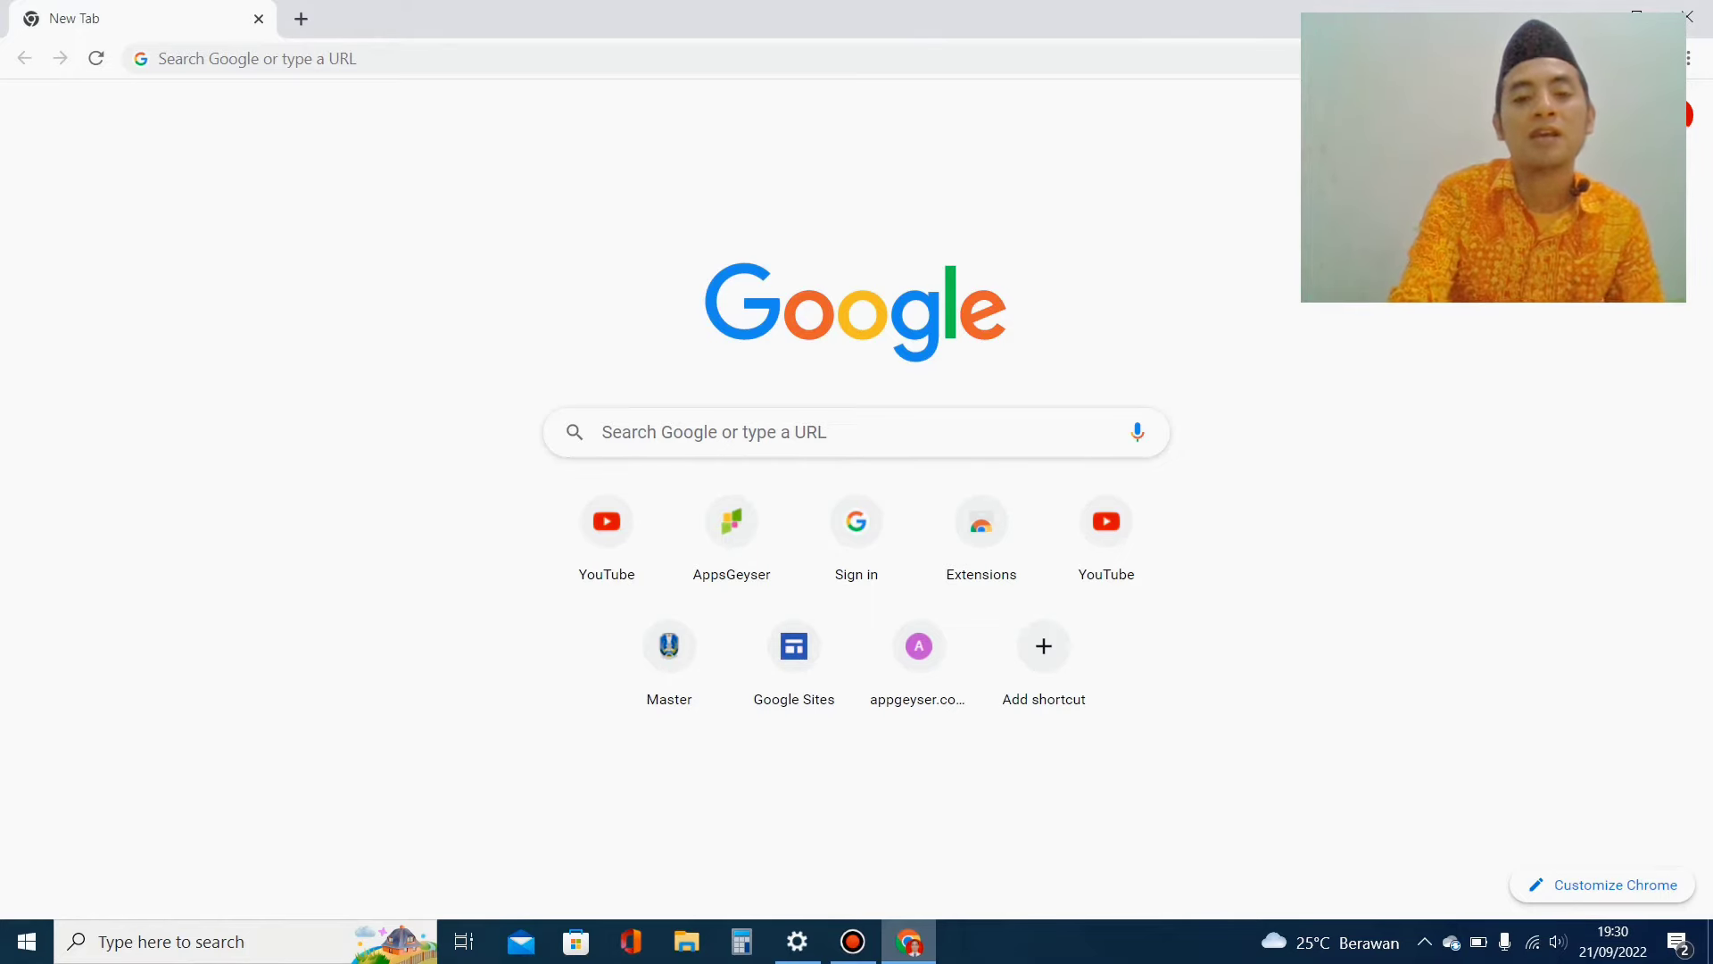
- Search Google for emis pd pontren and open the EMIS PD-PONTREN login page from the results
click(803, 432)
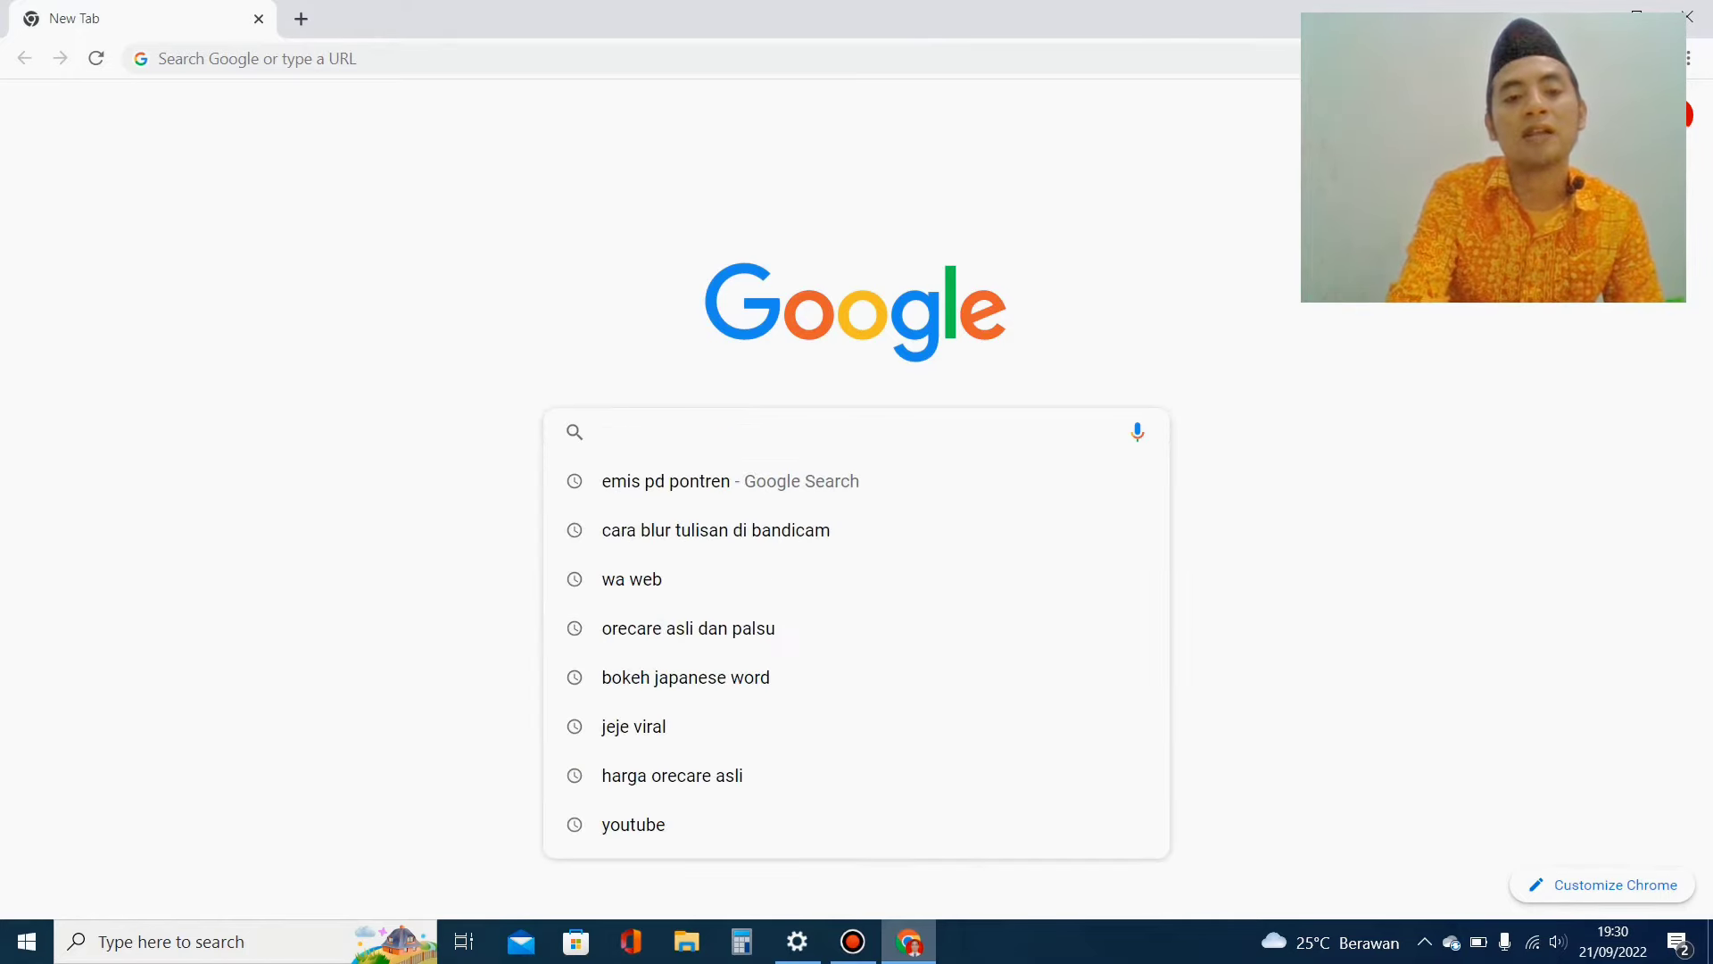
click(666, 481)
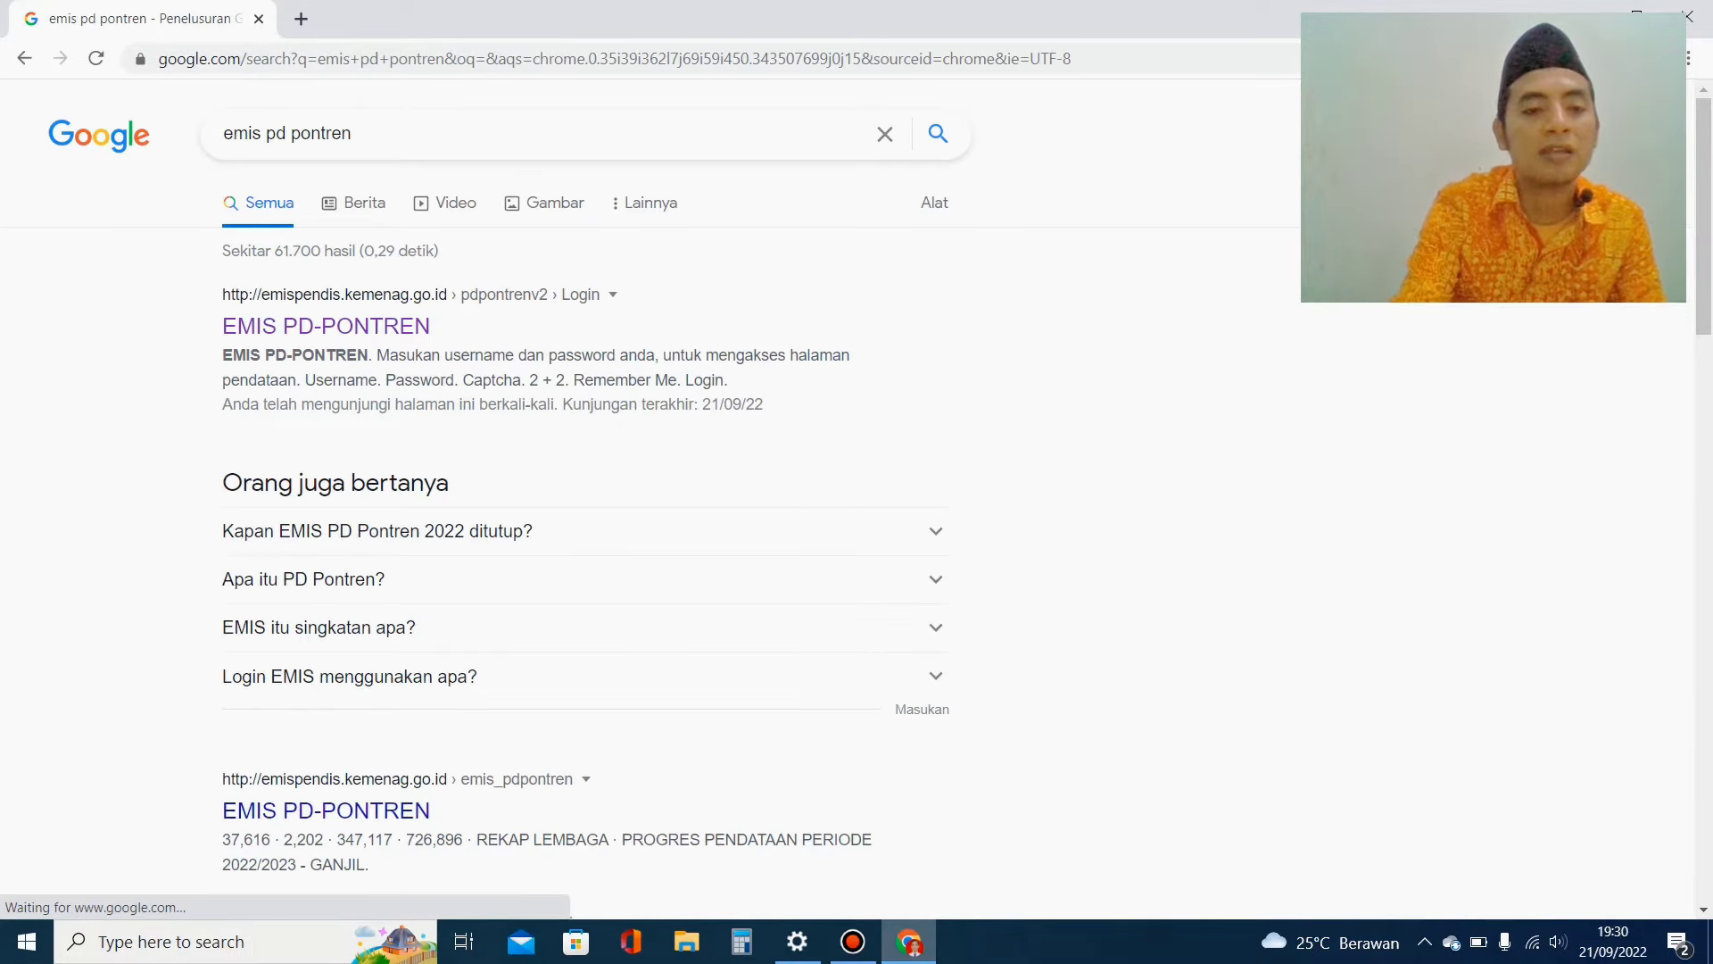
click(326, 327)
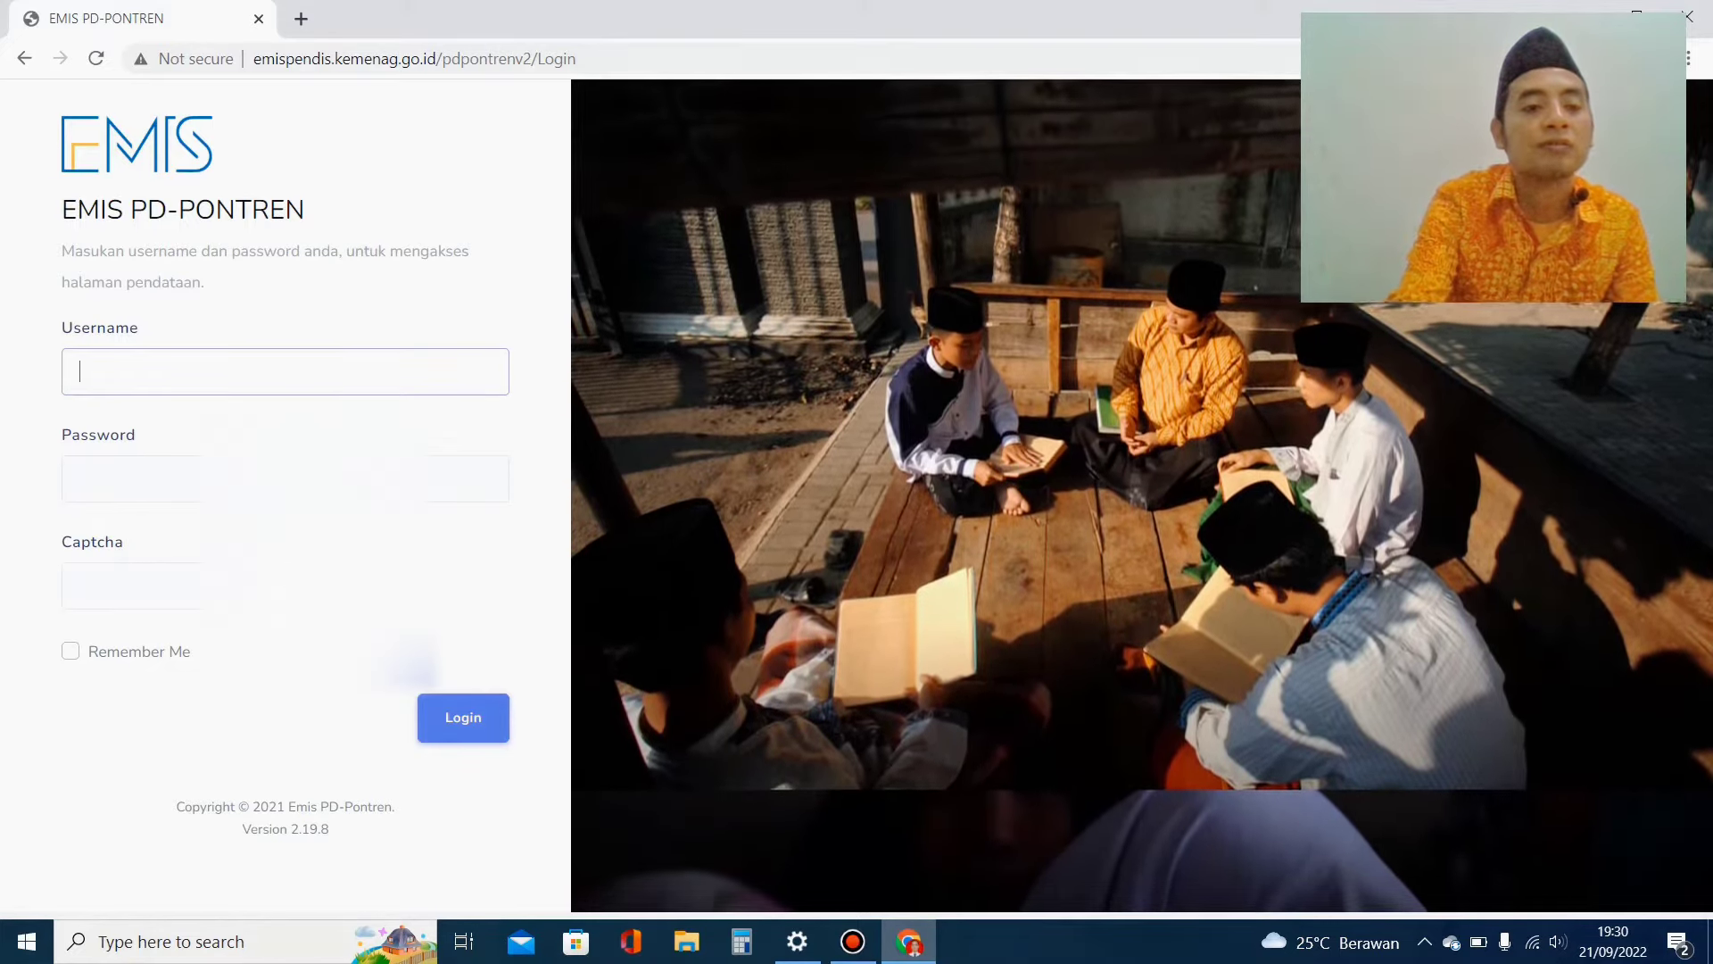
- Log in to EMIS PD-PONTREN with the saved username and password and the answer to the captcha sum
key(Down)
key(Down)
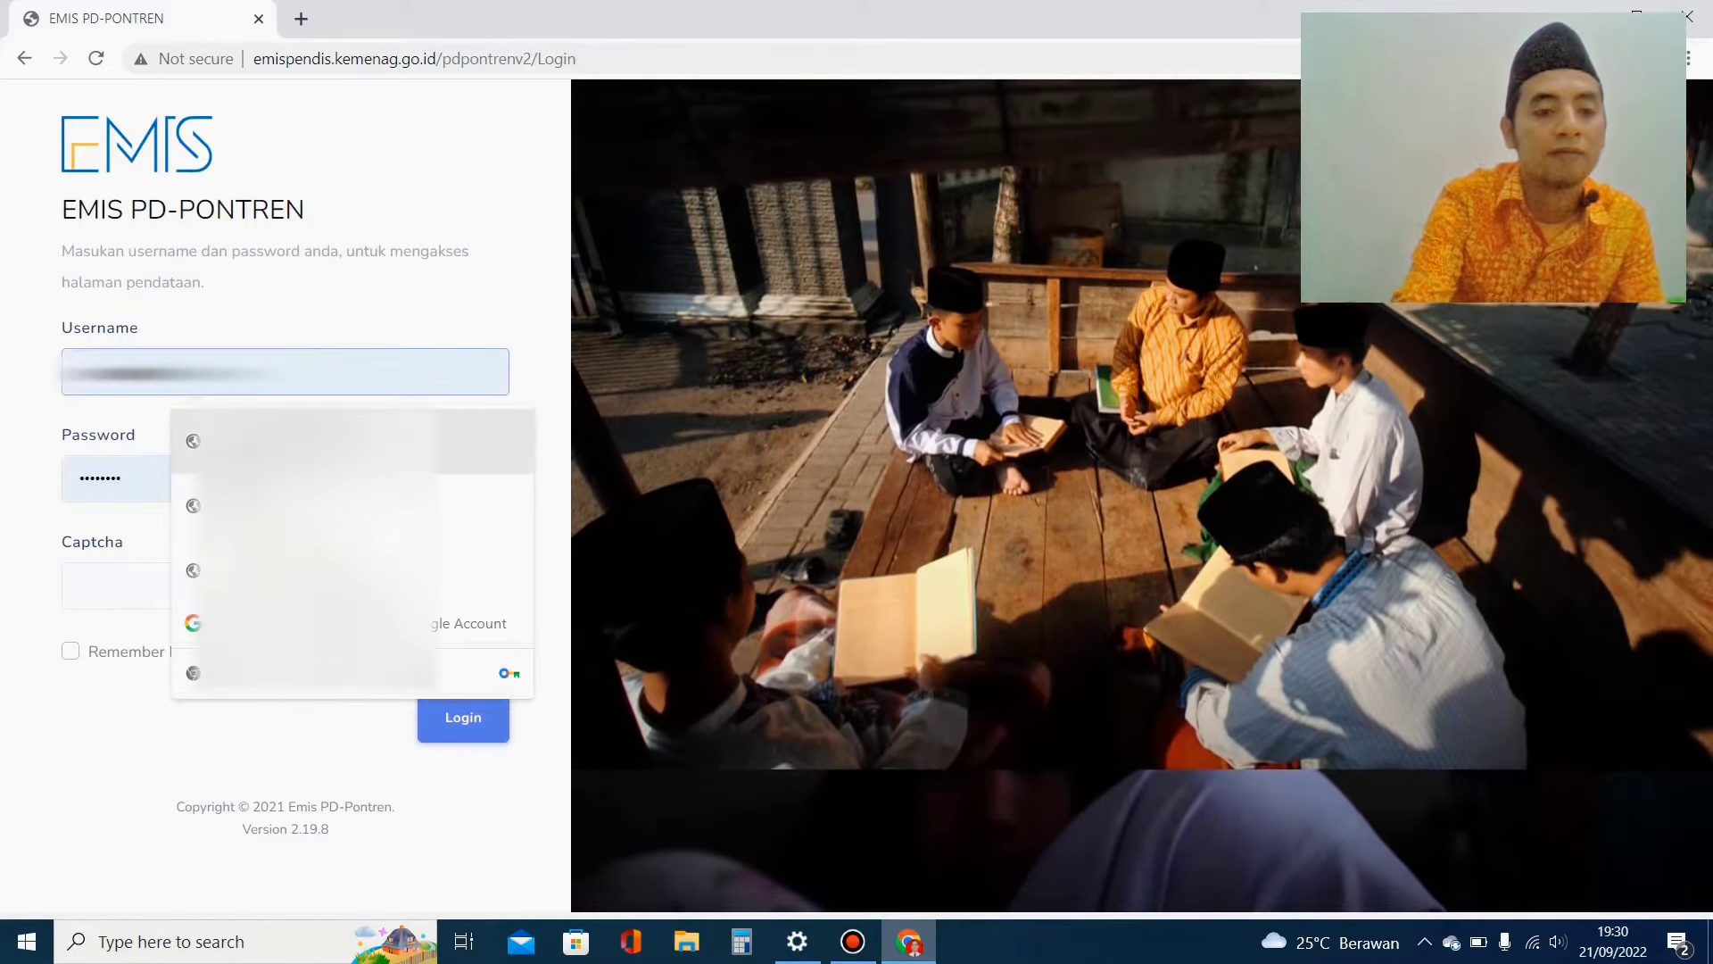
key(Return)
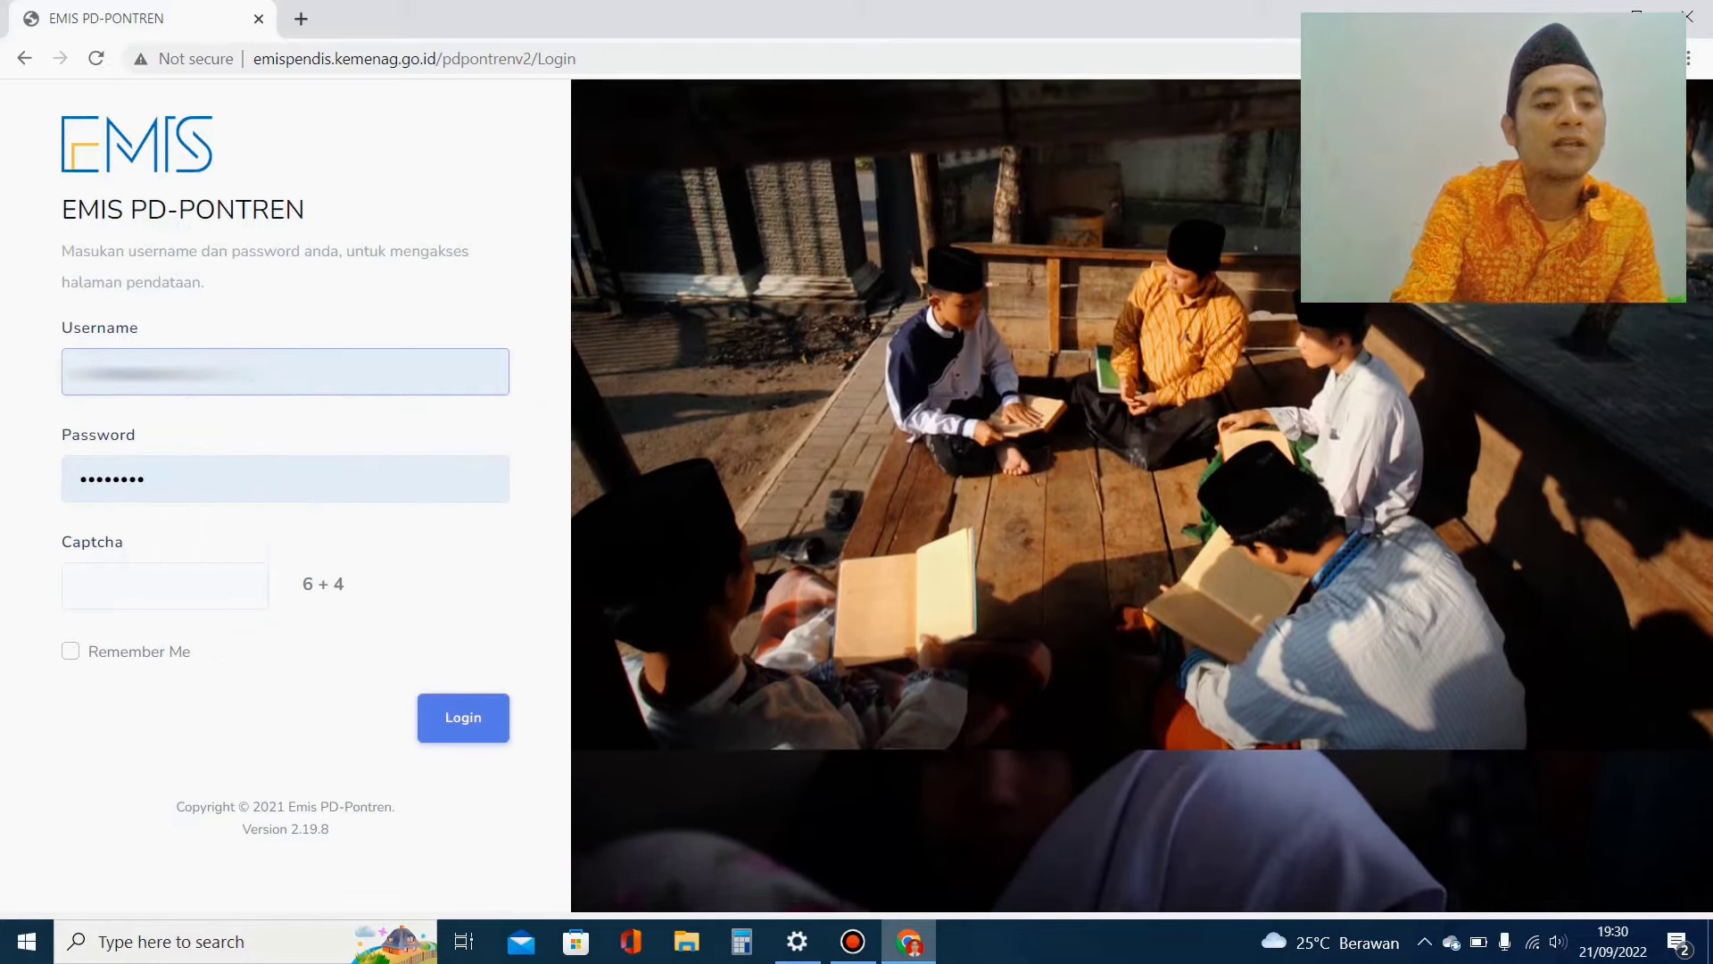
click(164, 586)
text(10)
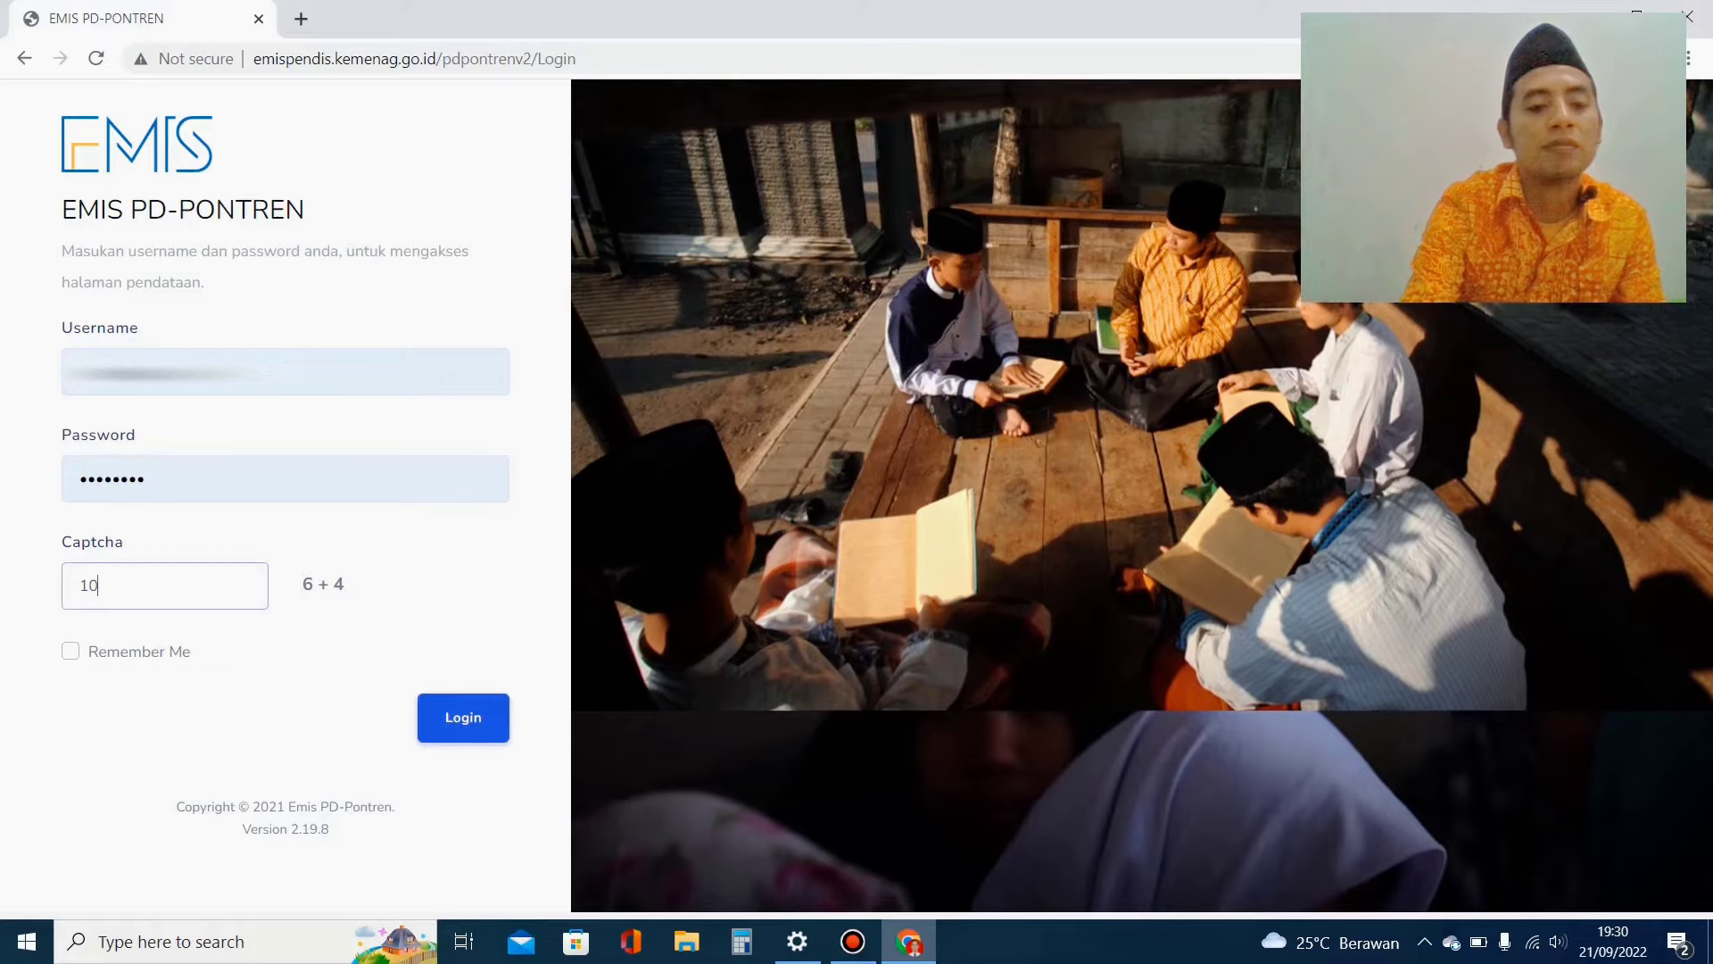
click(464, 717)
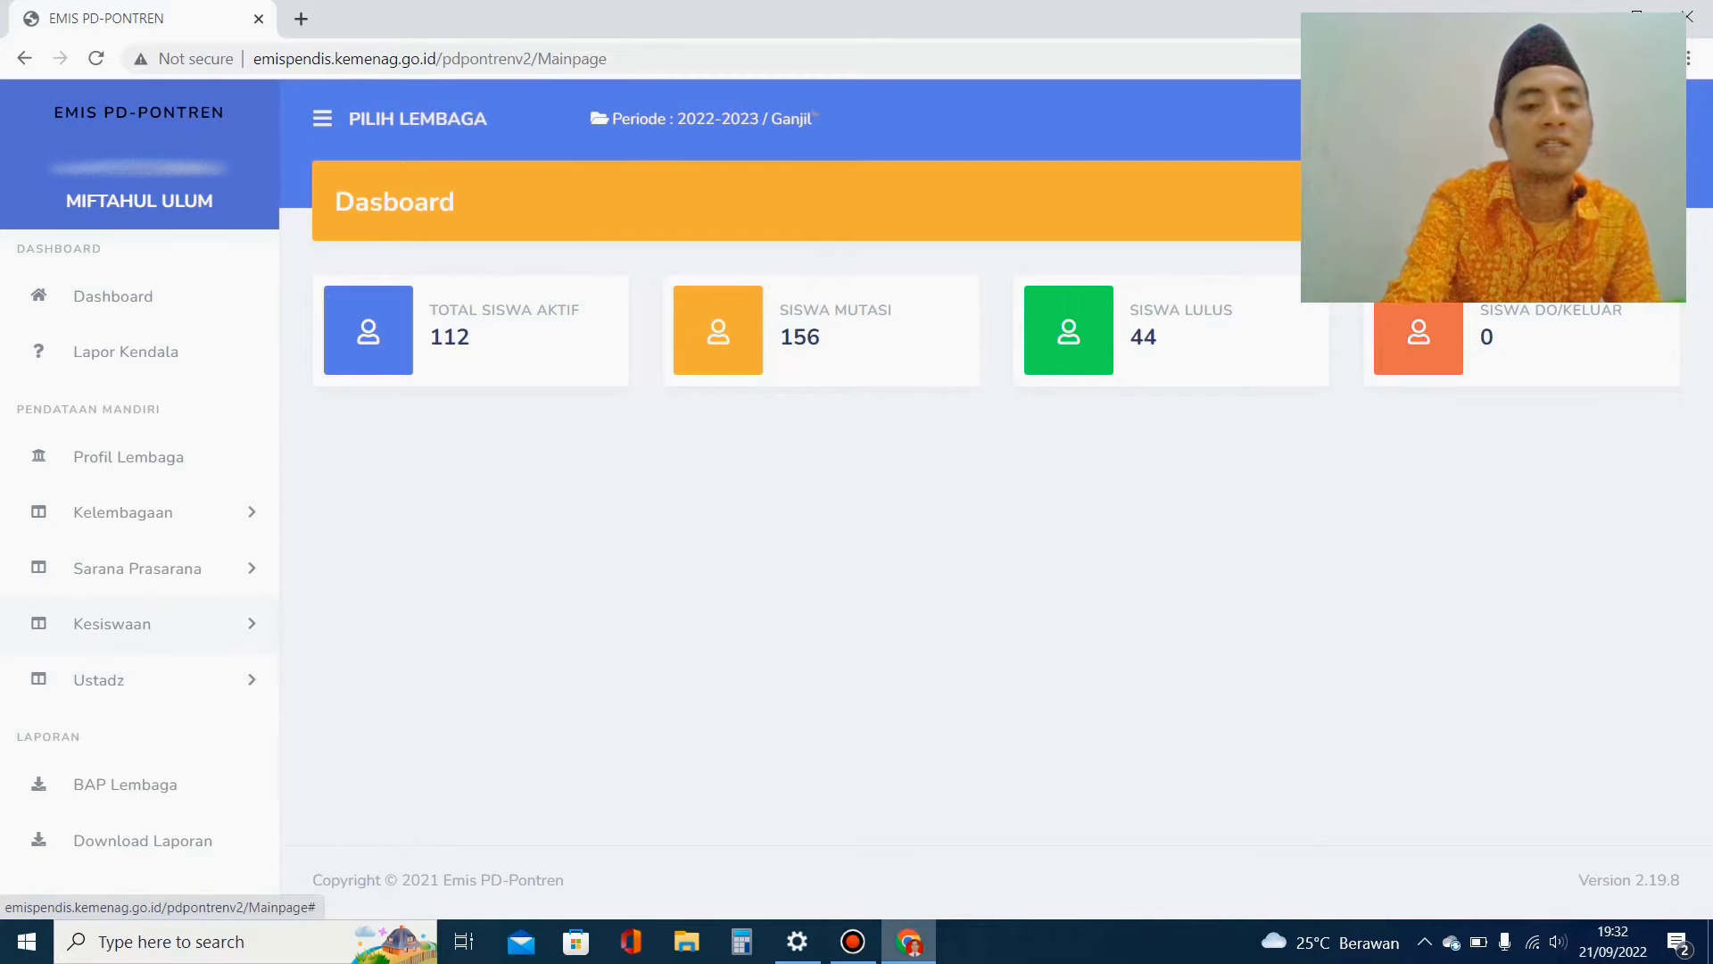
- Go to the Data Siswa list under Kesiswaan and open Aktifitas Pendidikan for the second student
click(112, 623)
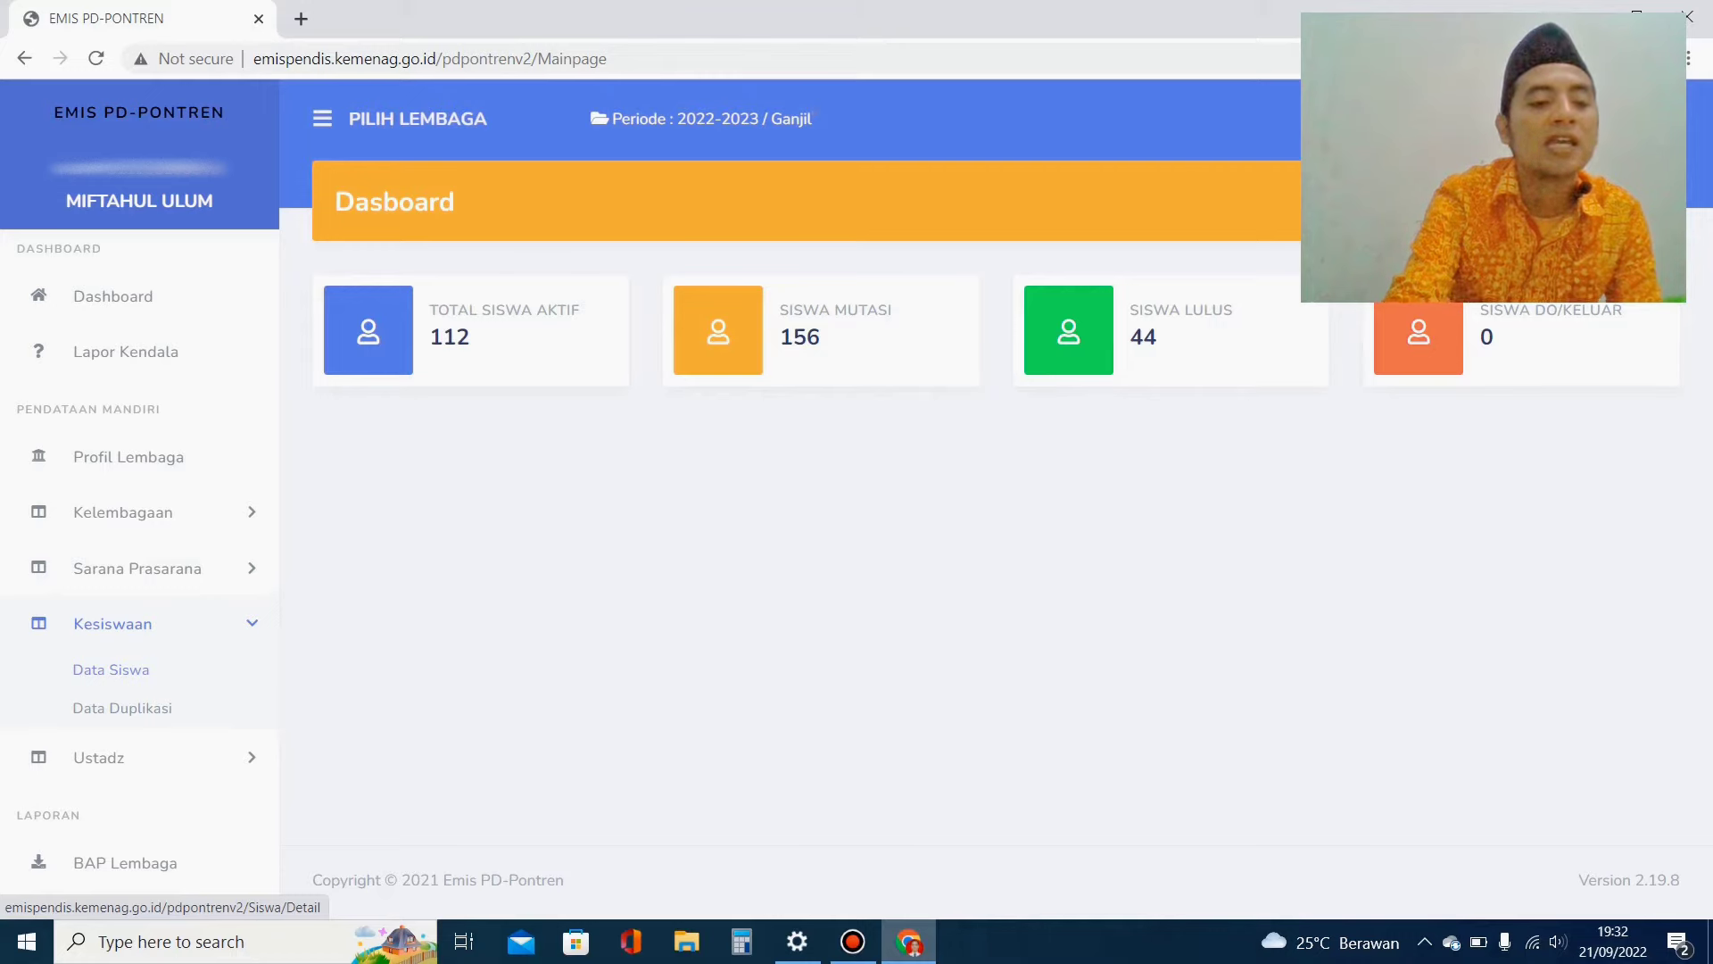
click(111, 669)
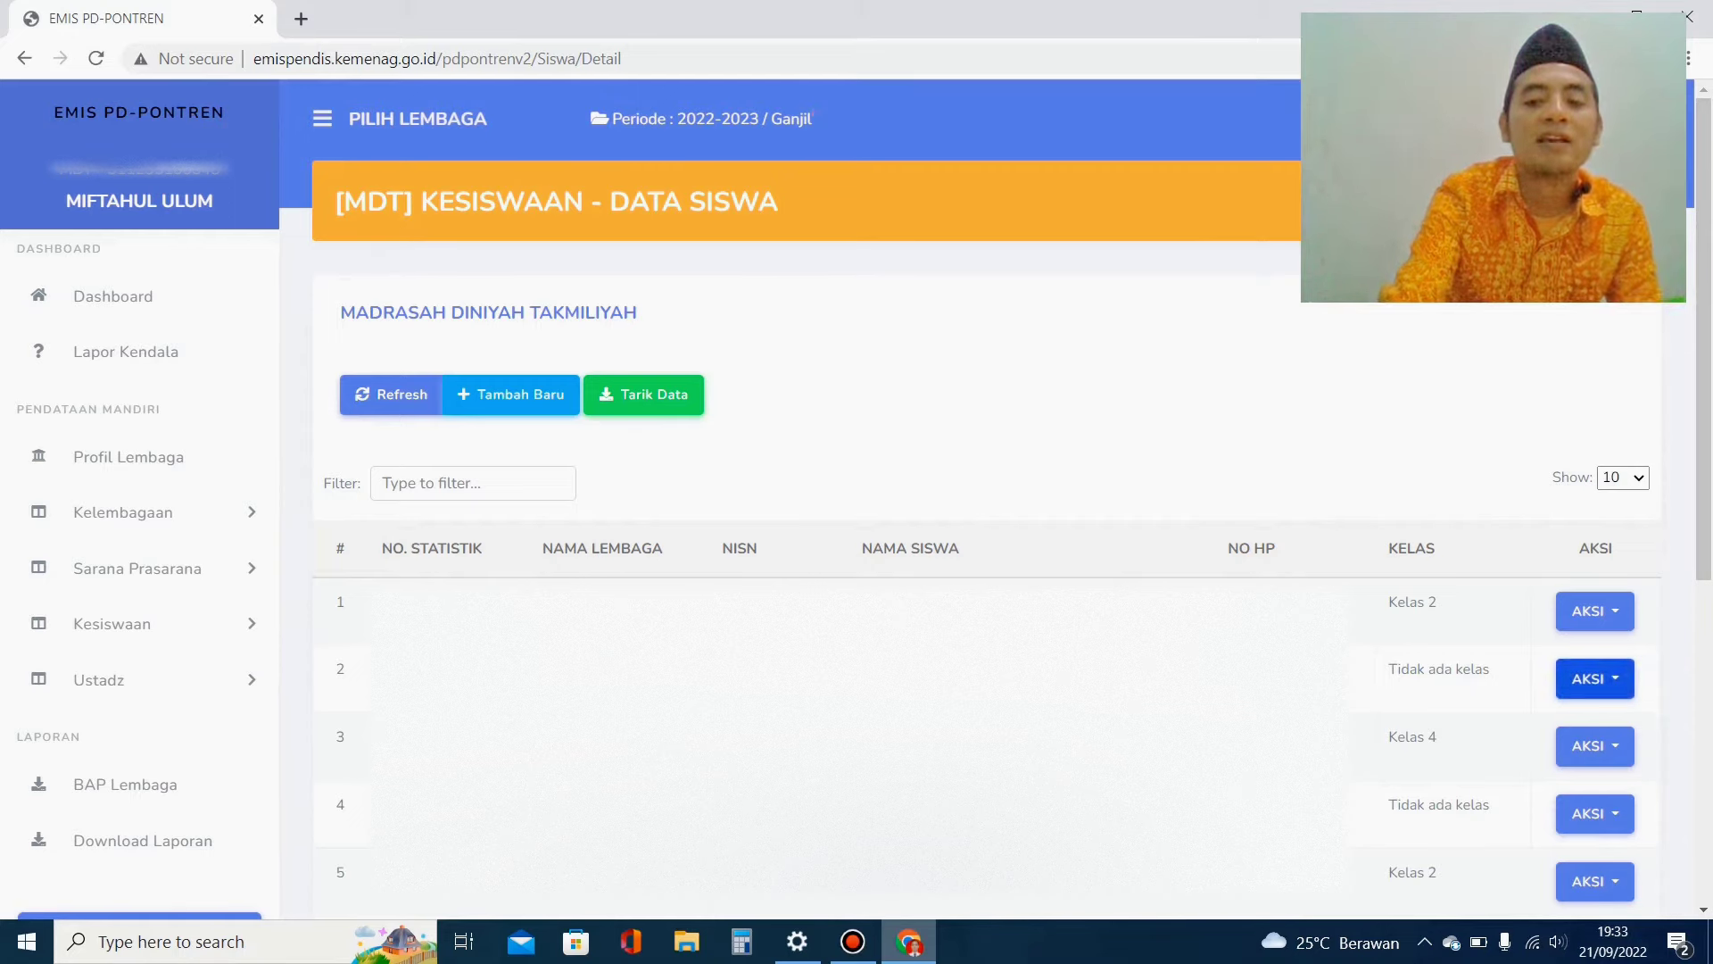
click(1595, 678)
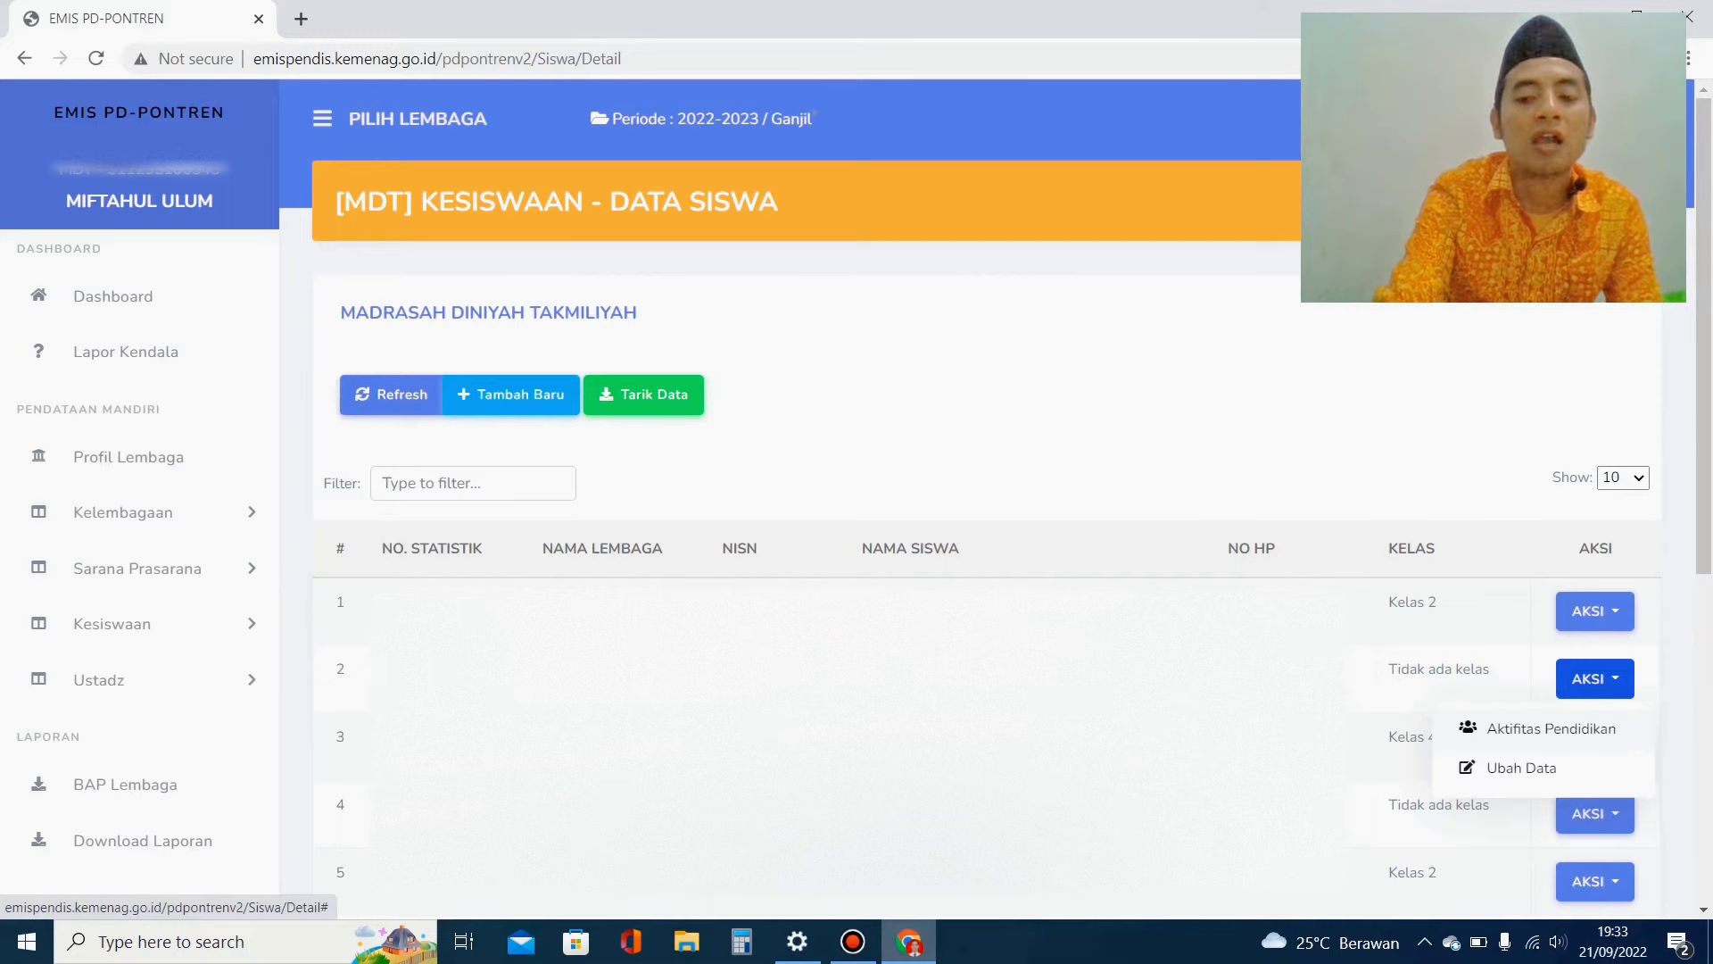
click(1551, 730)
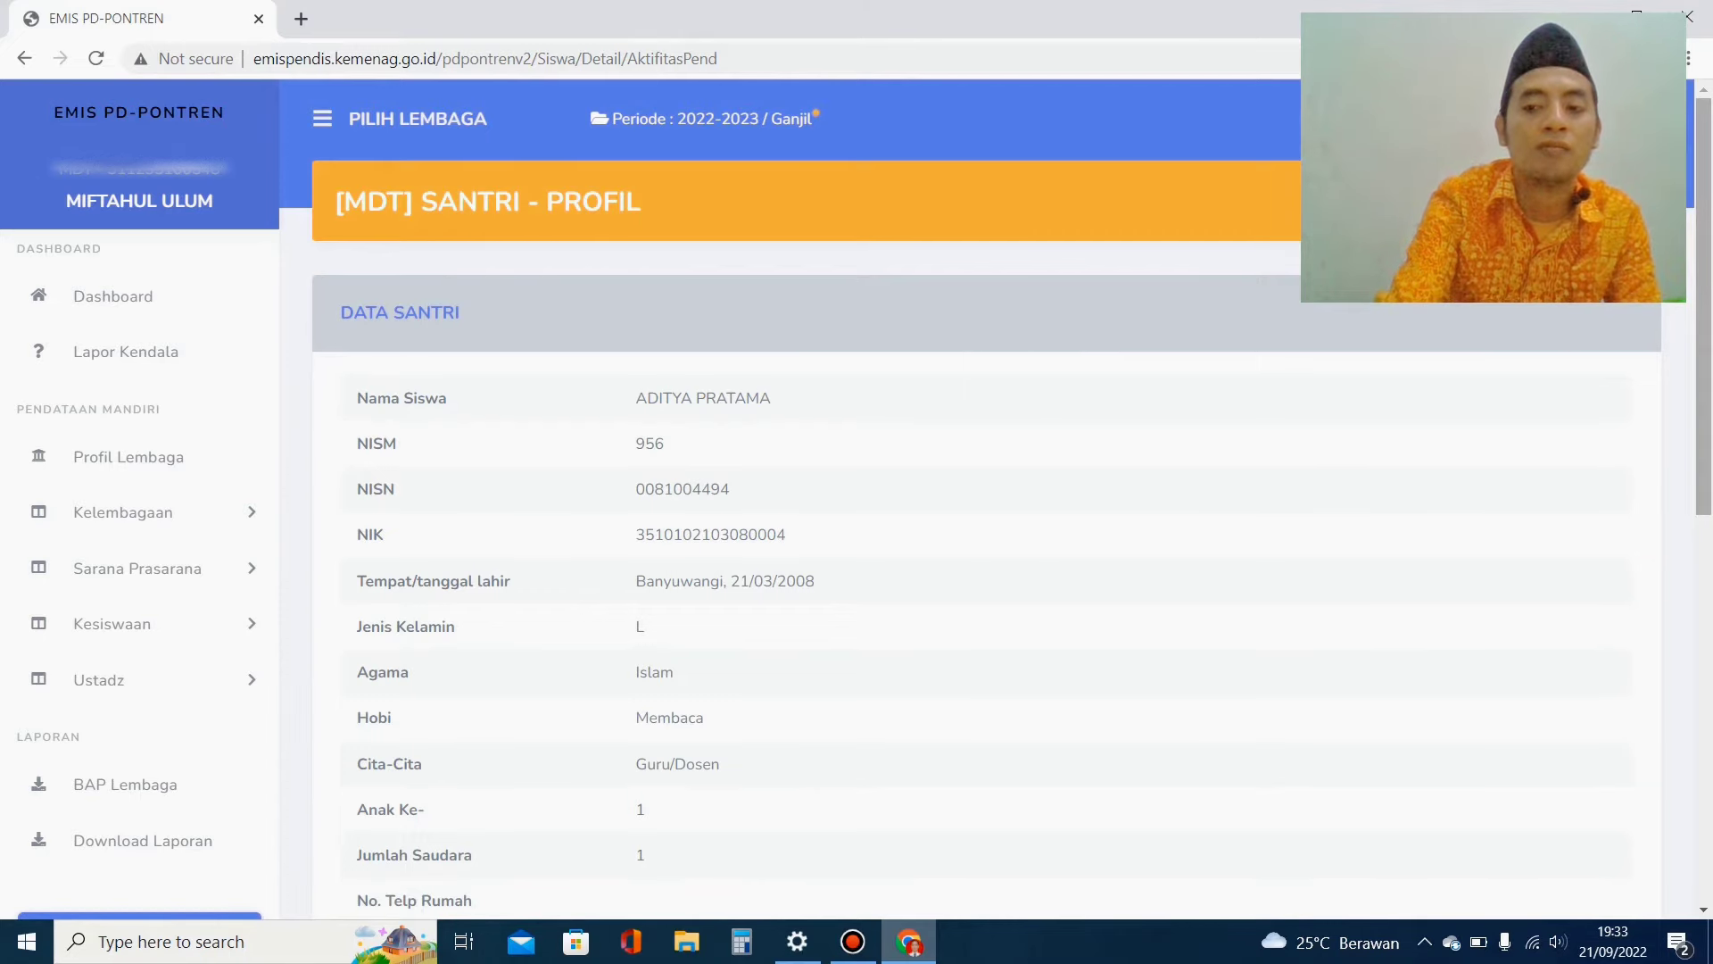
- Start a new entry under the student's Aktifitas Santri and set Nama Rombel/Kelas to Tidak ada kelas
scroll(982, 499, down, 2)
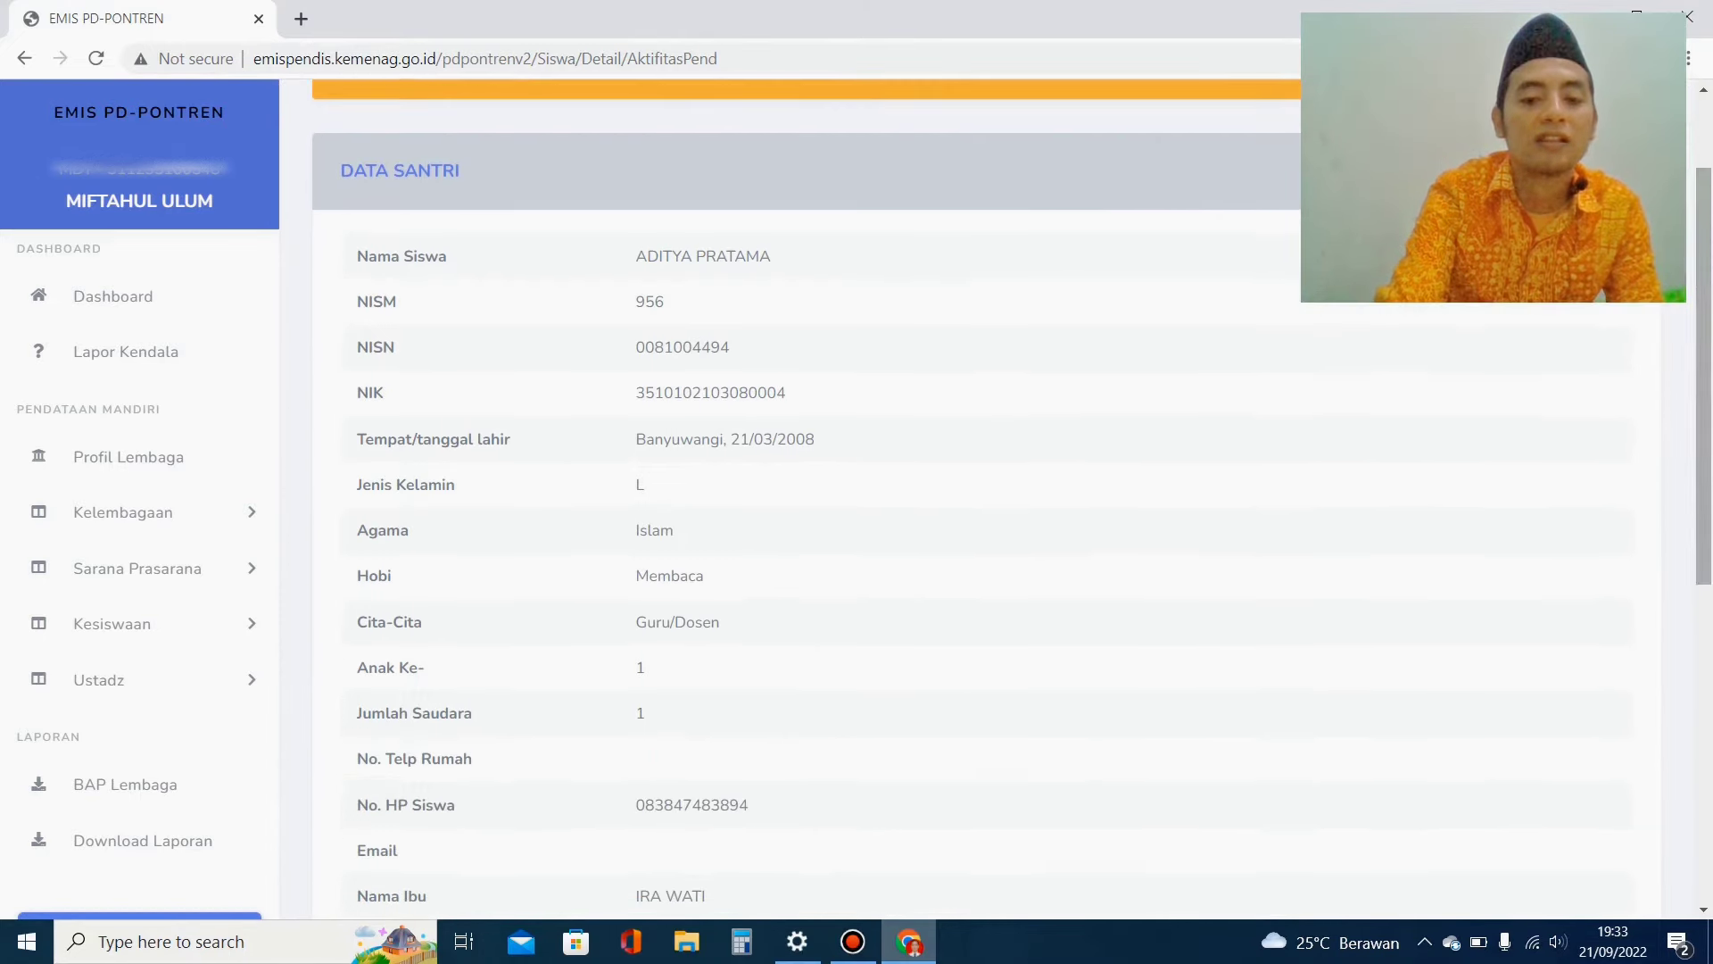
scroll(982, 500, down, 5)
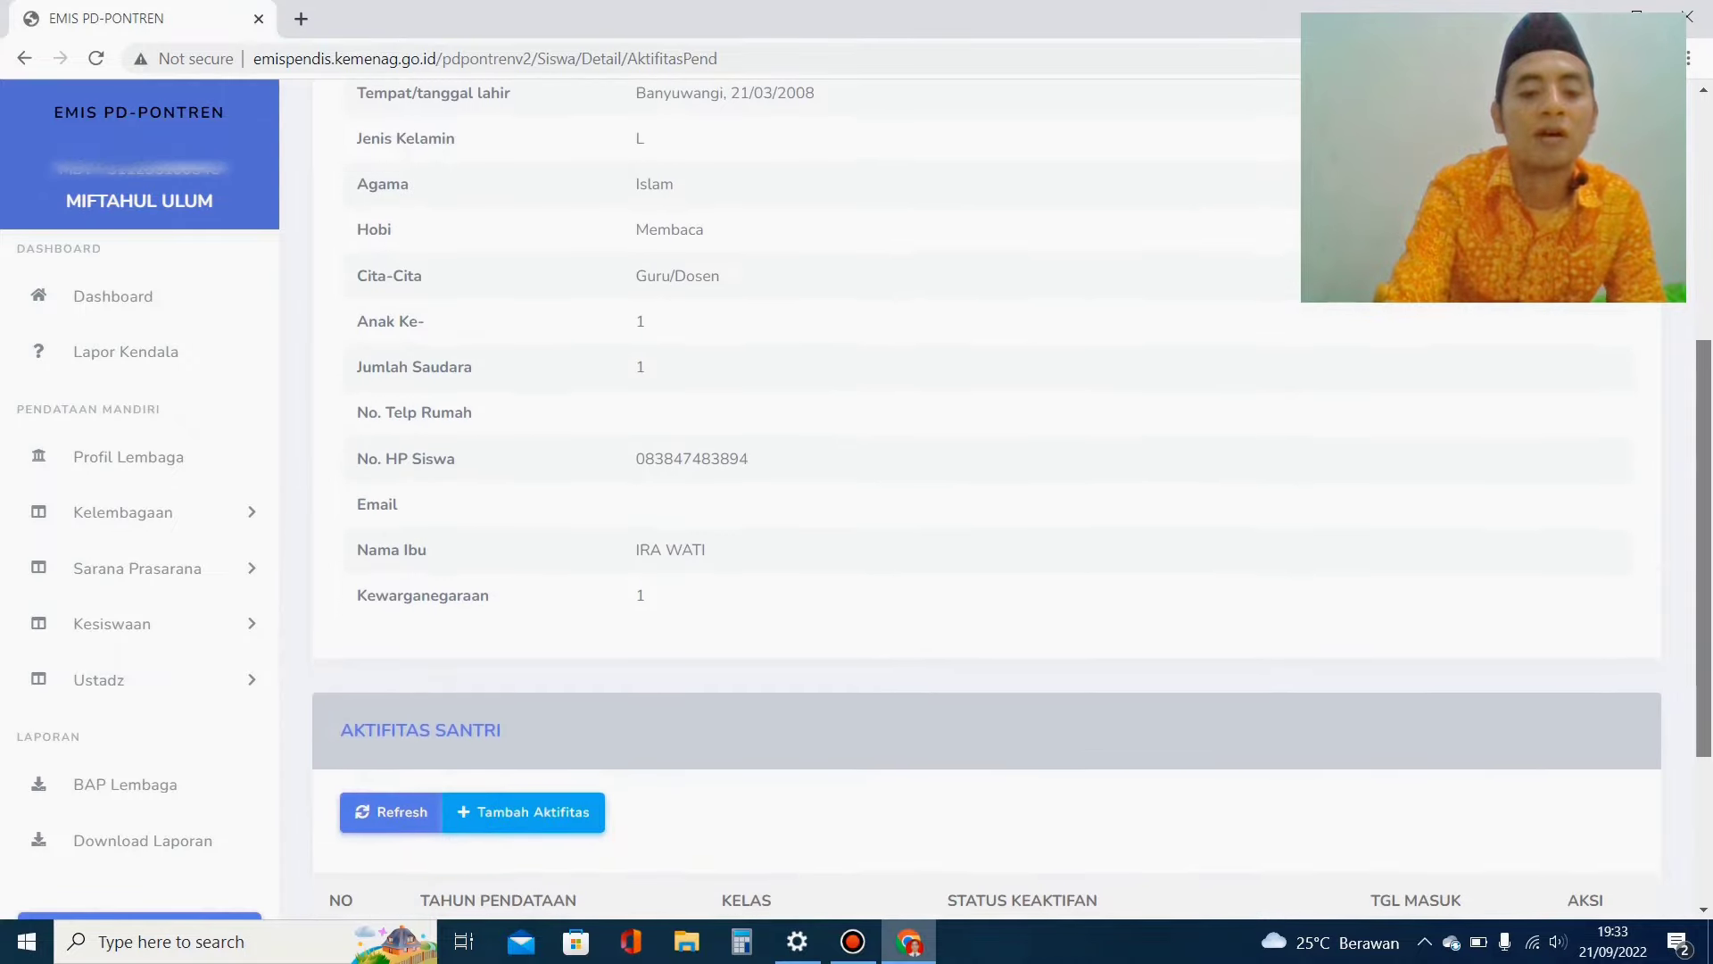
scroll(982, 499, down, 2)
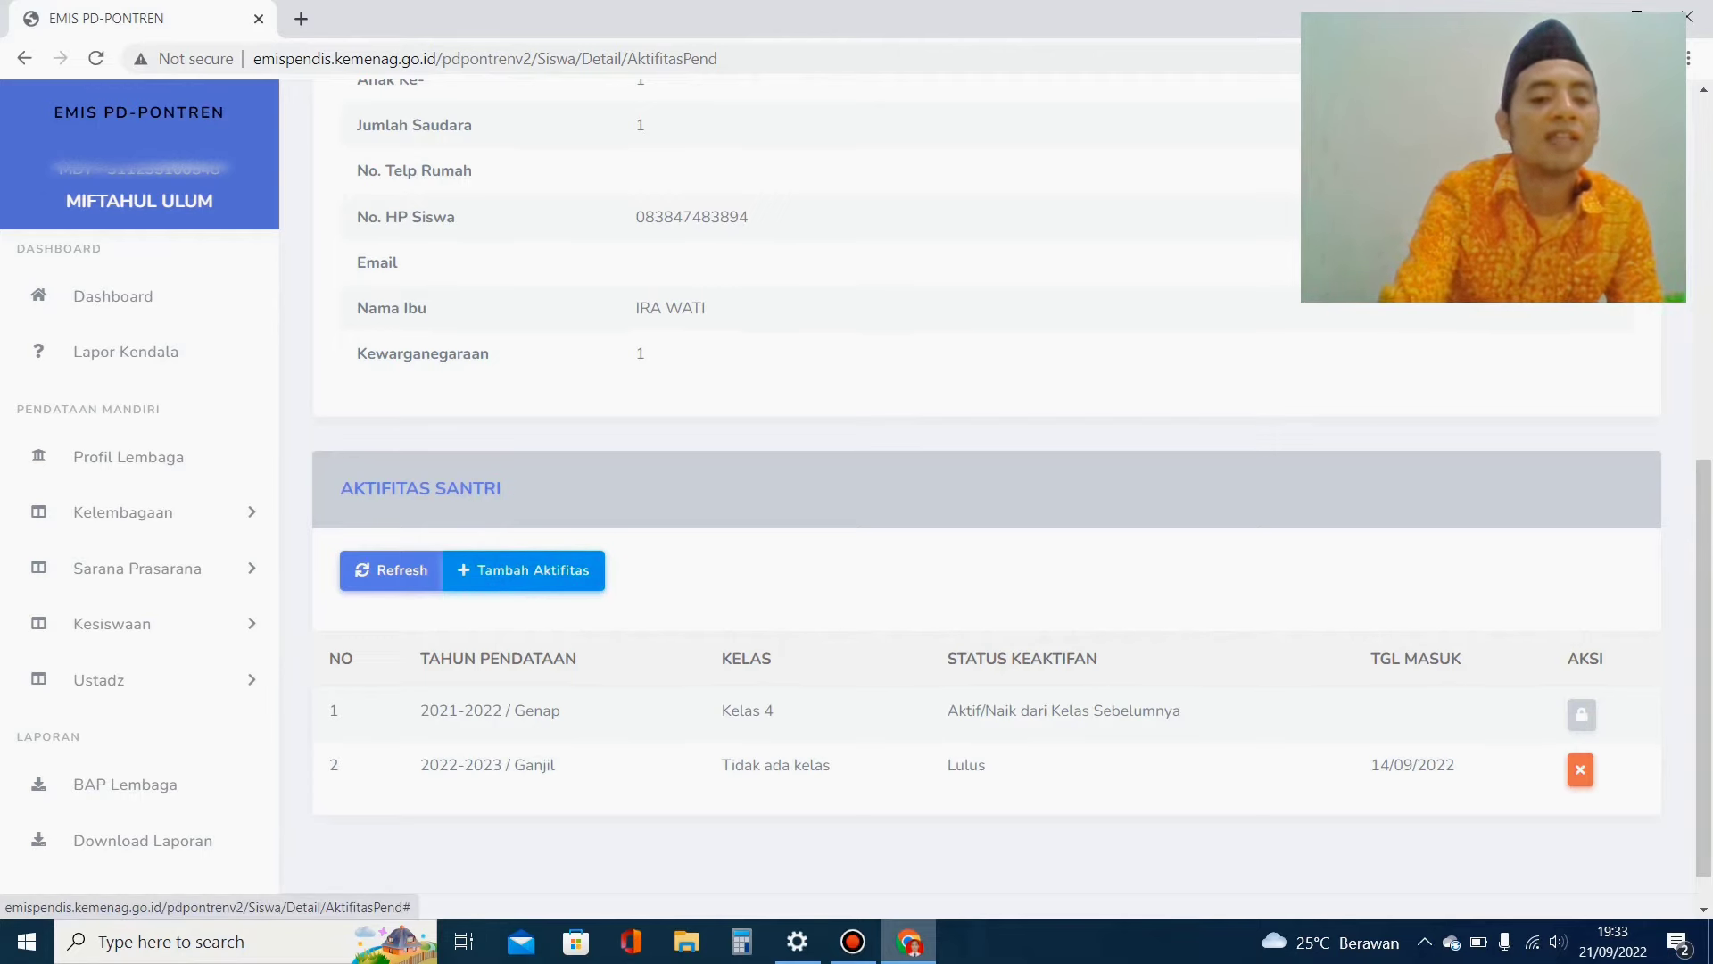
click(524, 571)
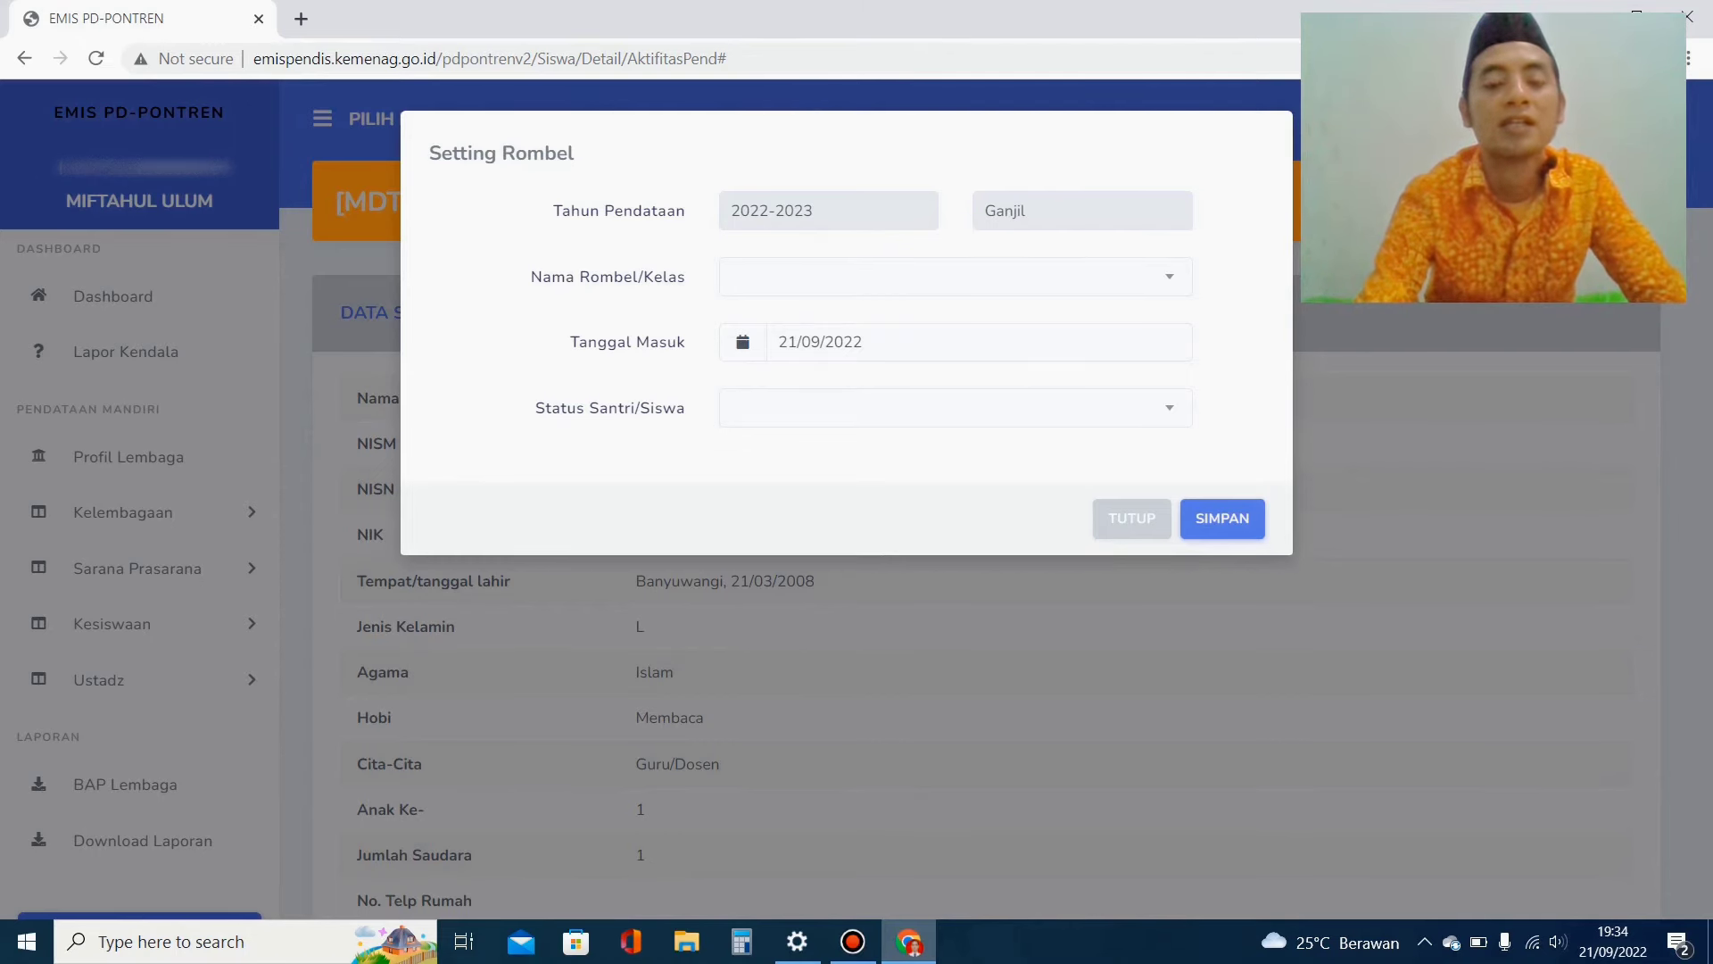
click(955, 277)
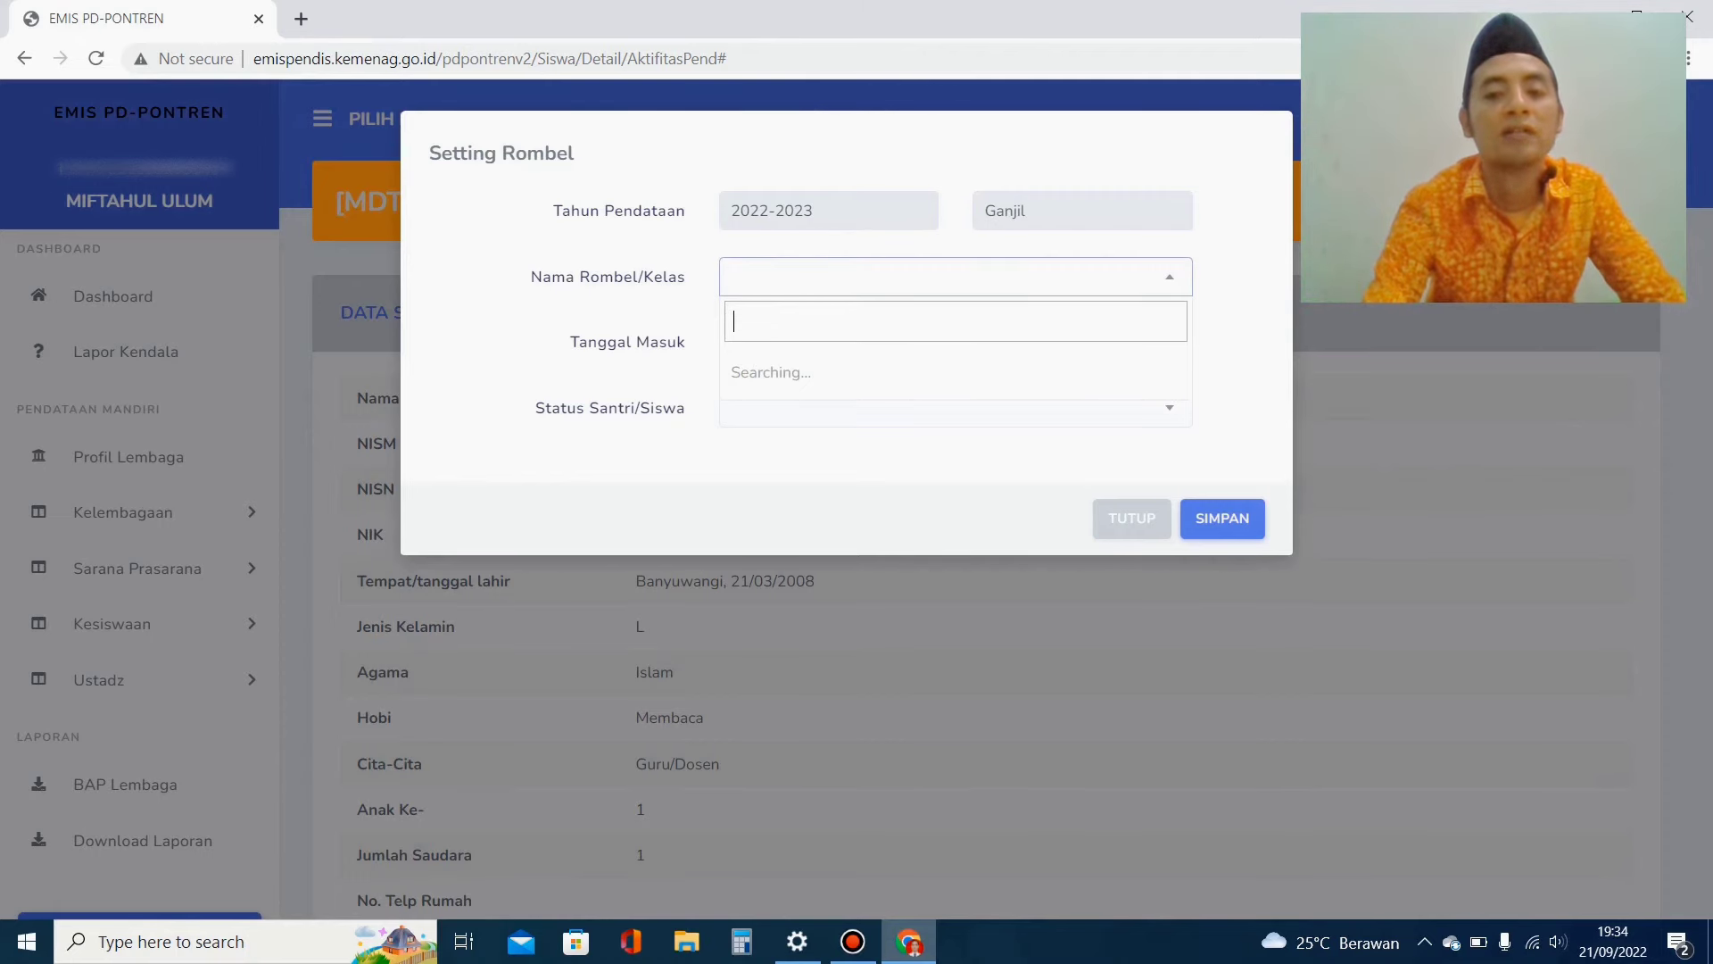
click(955, 277)
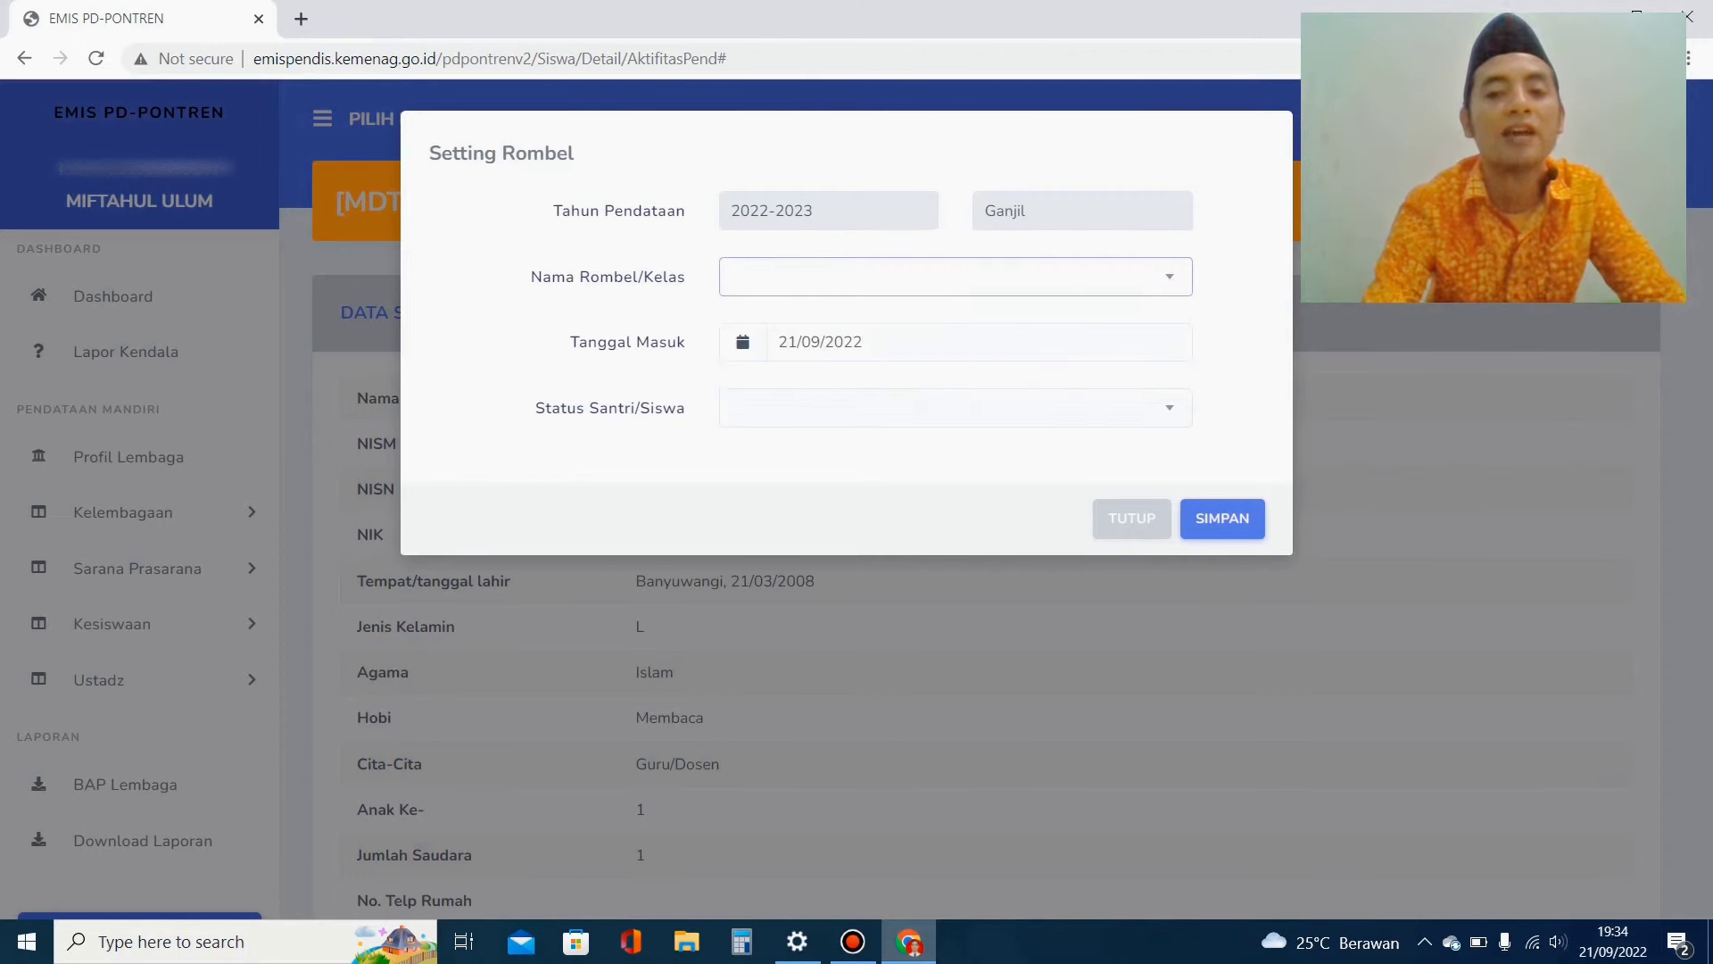
click(955, 278)
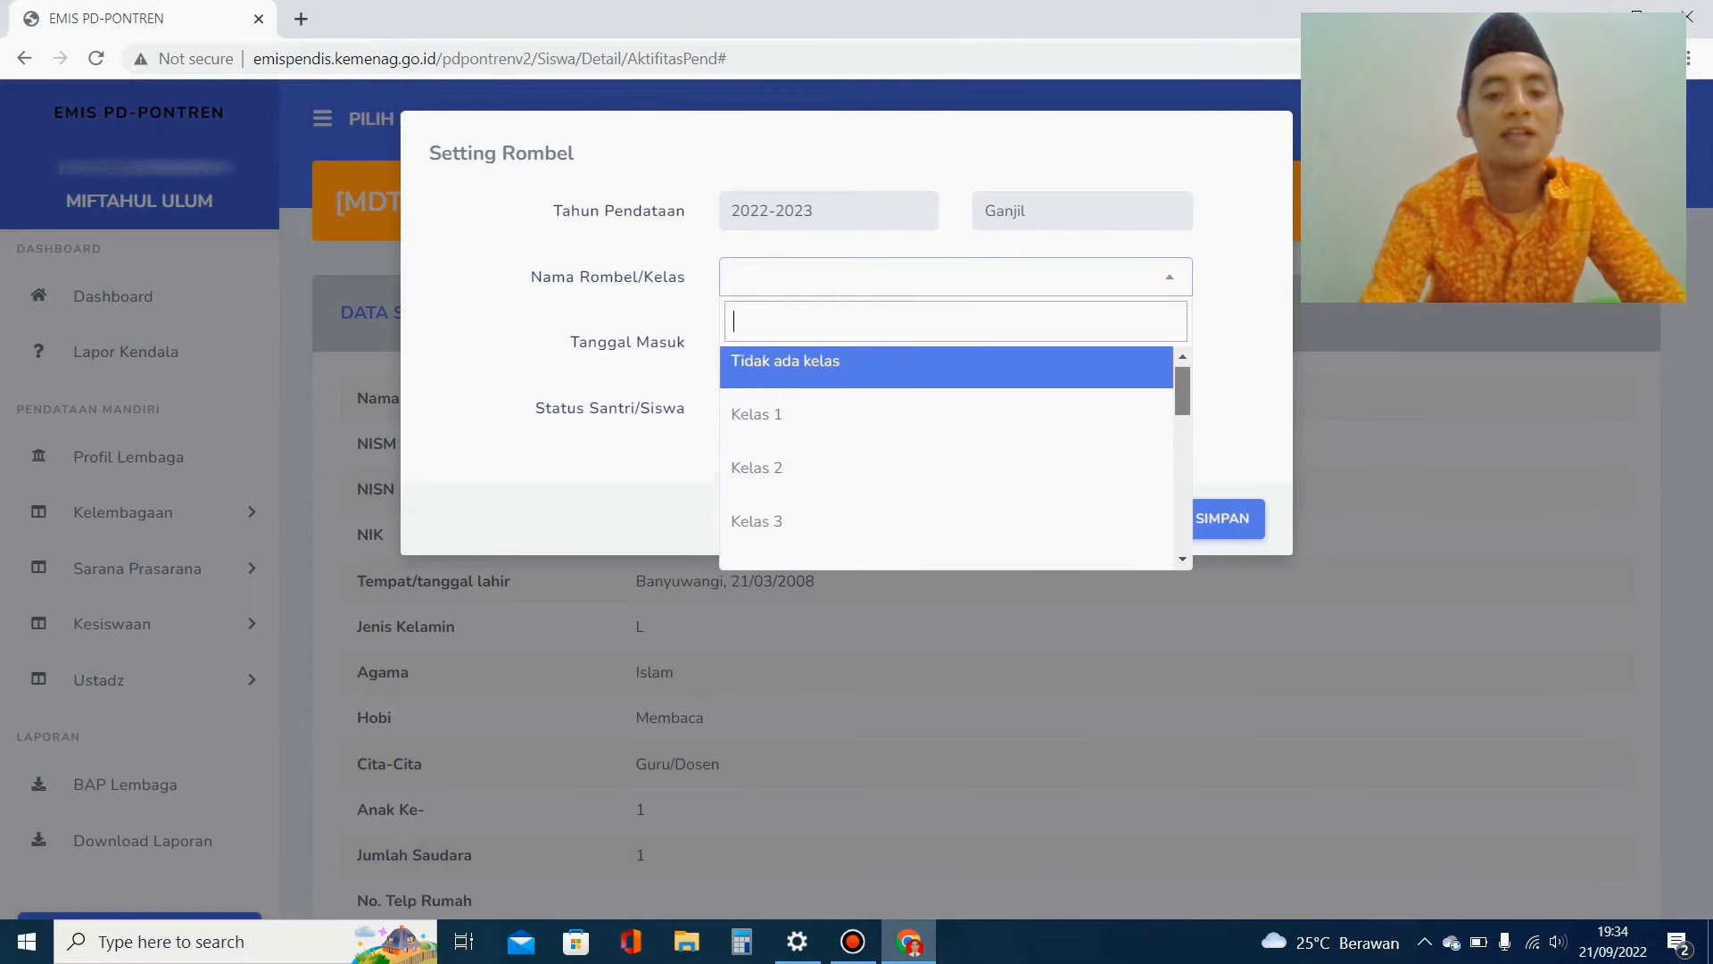
scroll(946, 456, down, 3)
scroll(946, 455, down, 5)
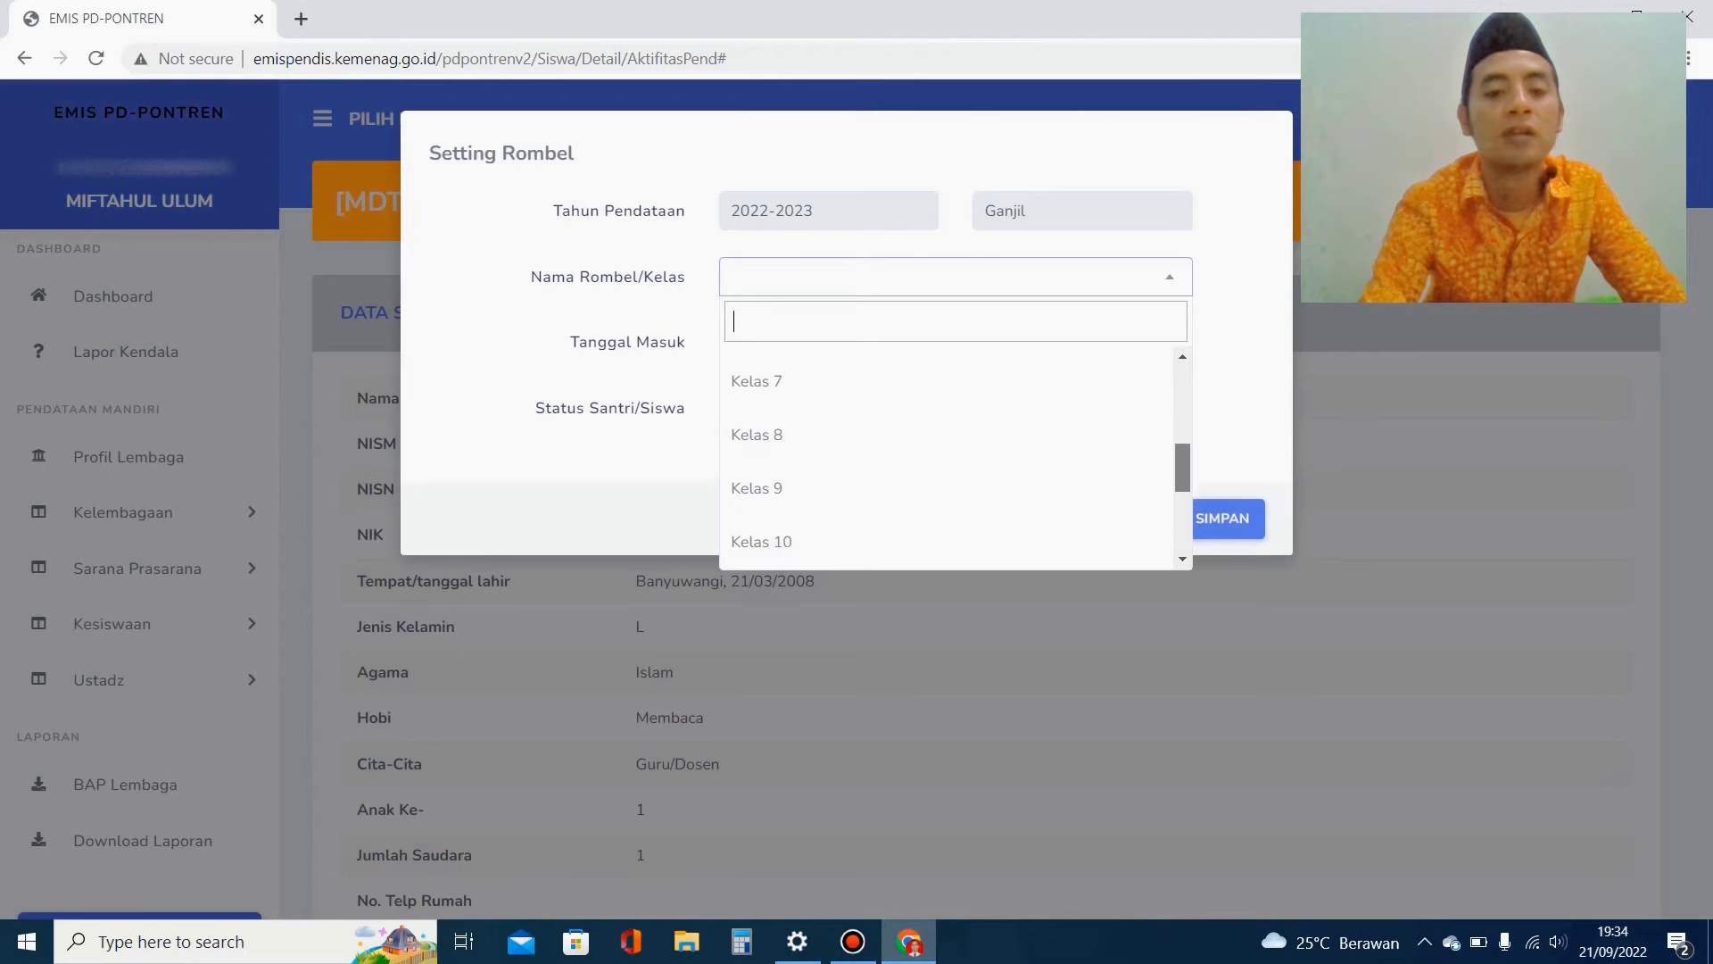
scroll(945, 455, down, 1)
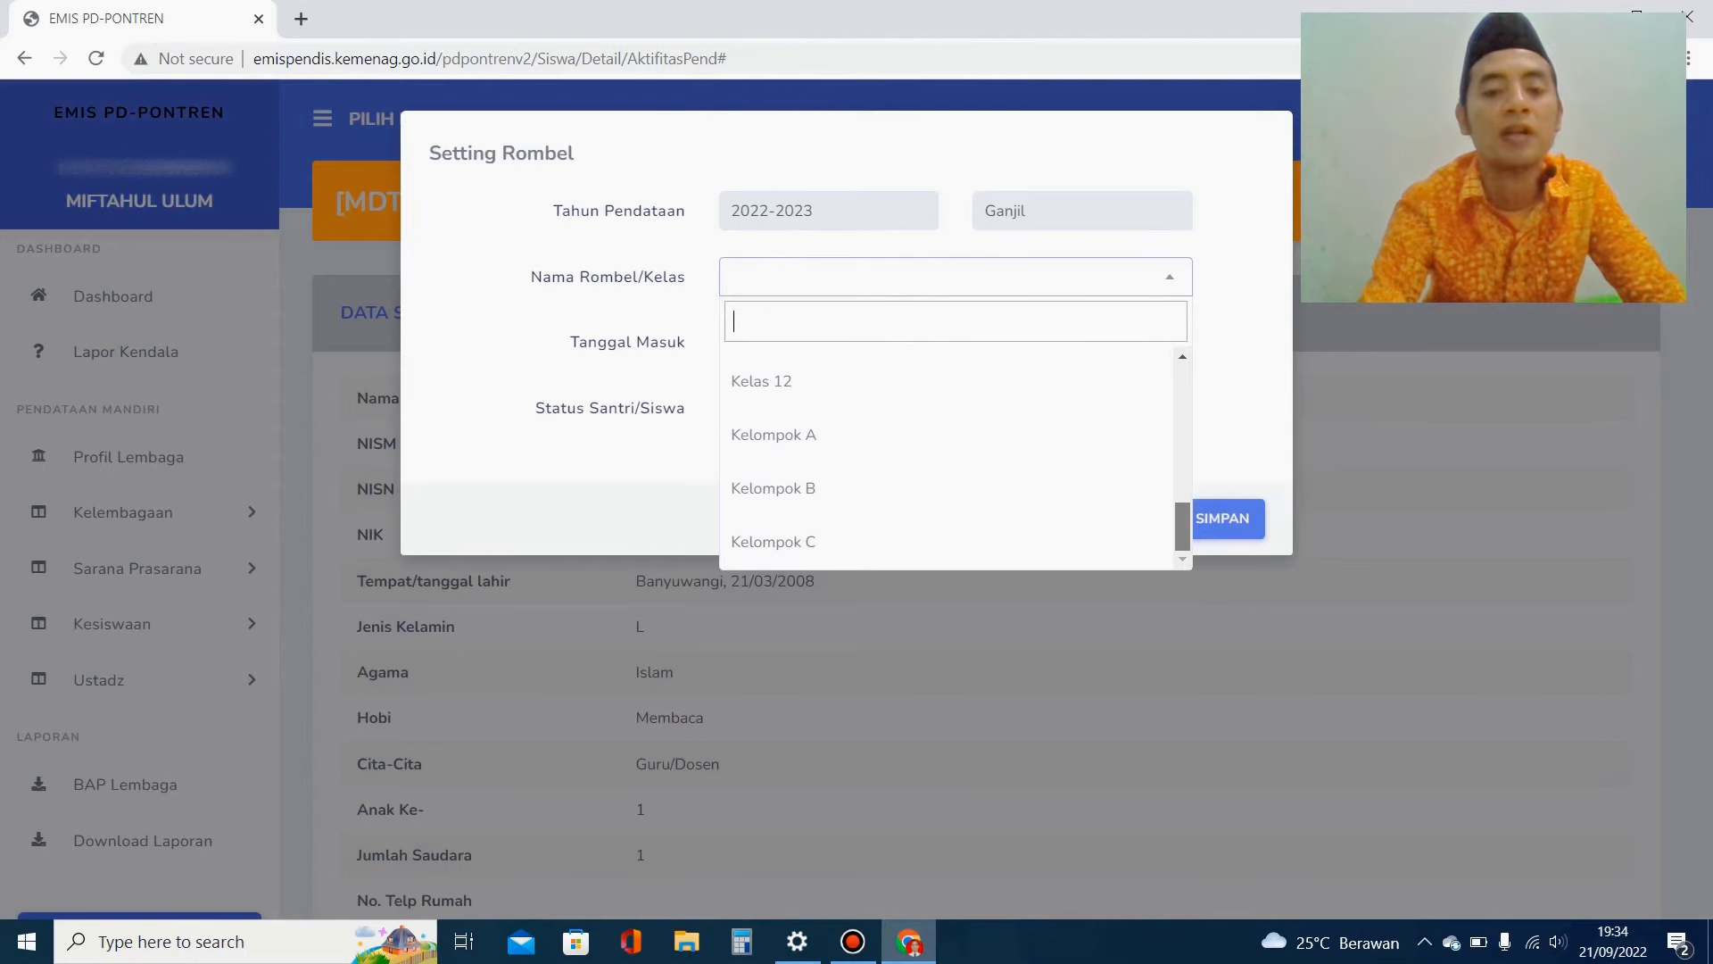
scroll(946, 455, up, 1)
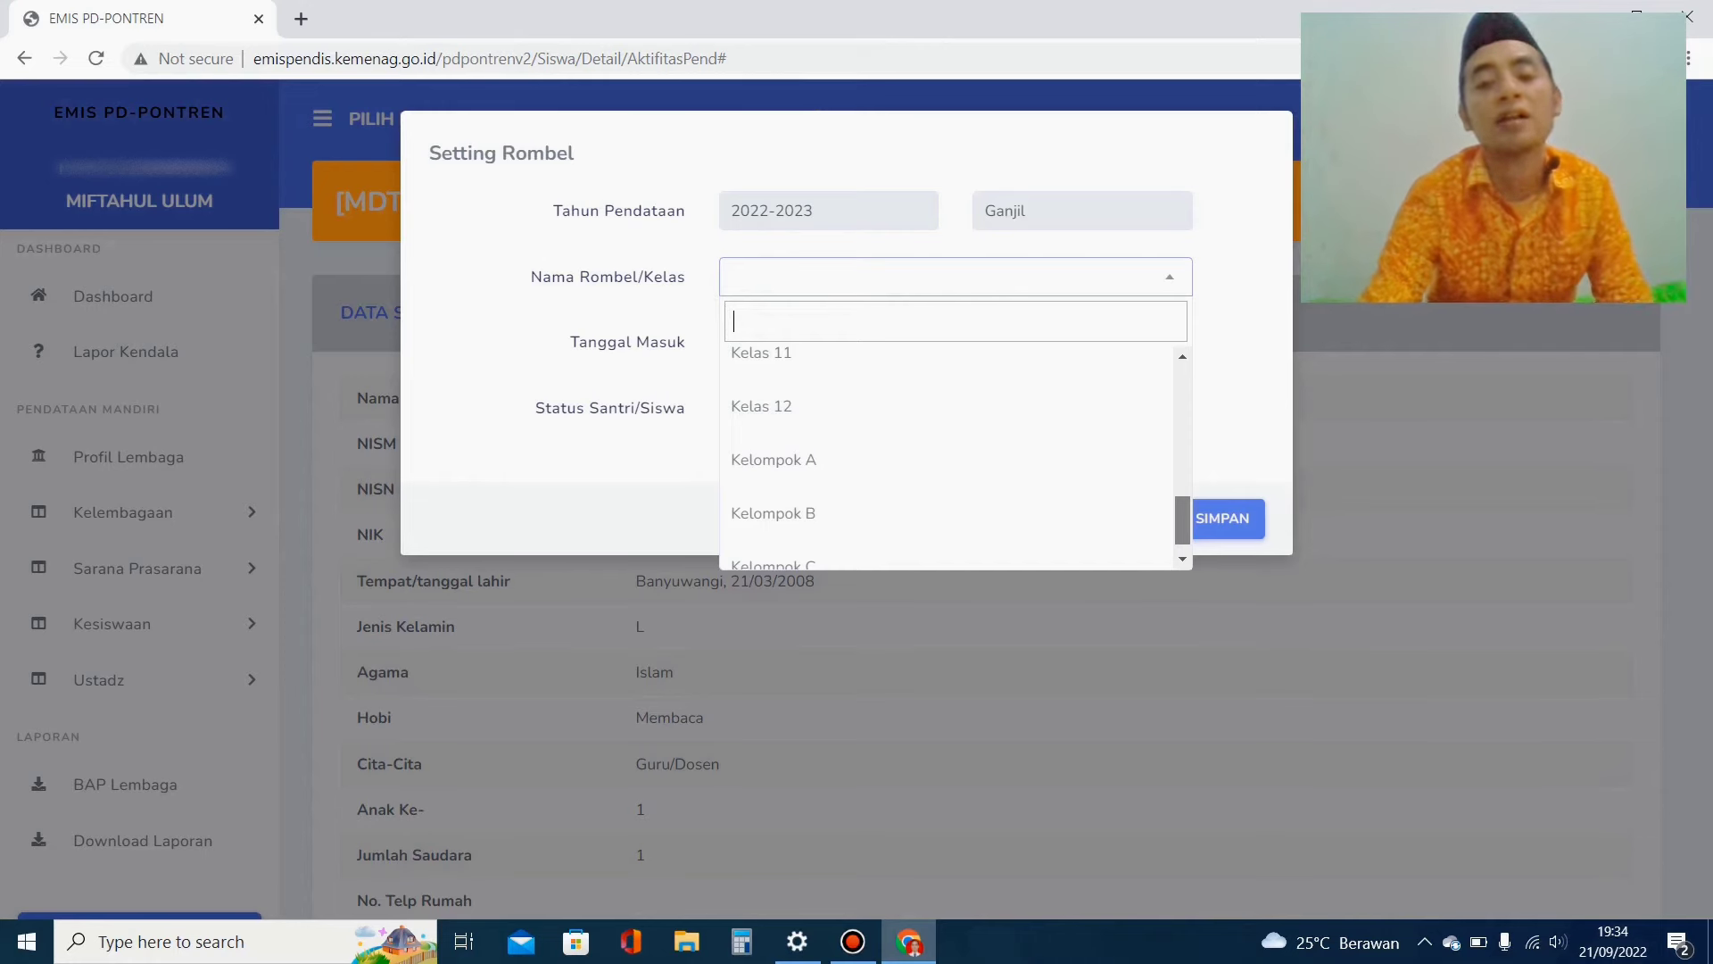
scroll(946, 455, up, 2)
scroll(945, 455, up, 5)
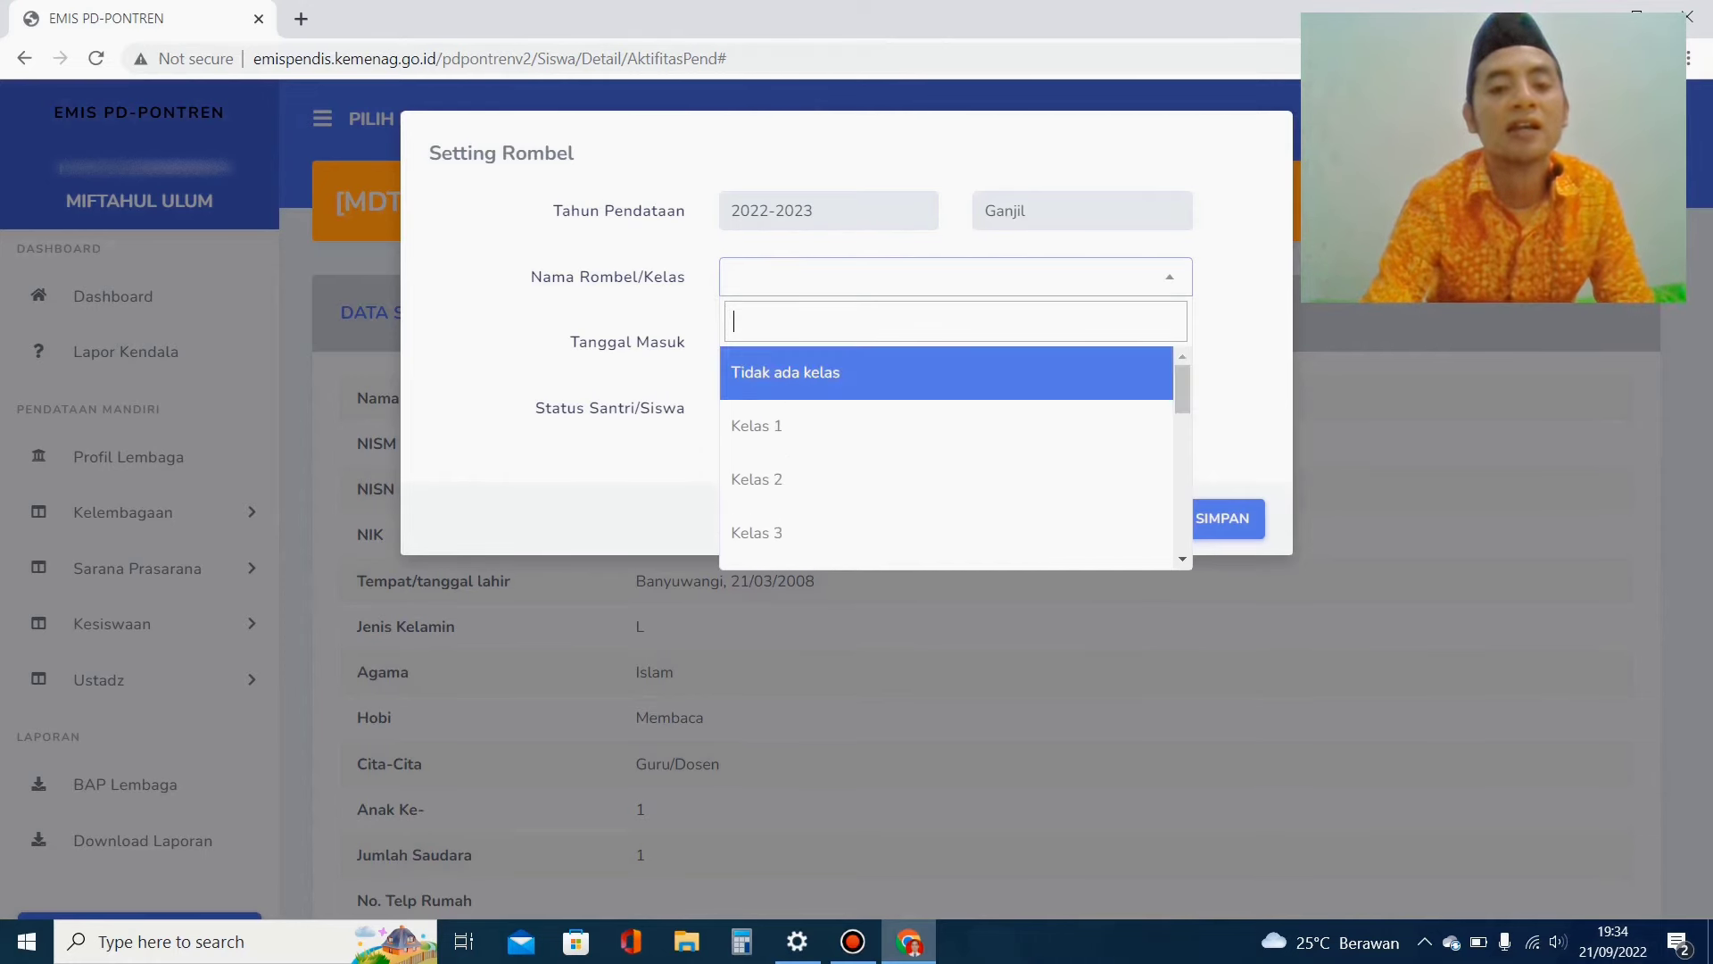
click(857, 380)
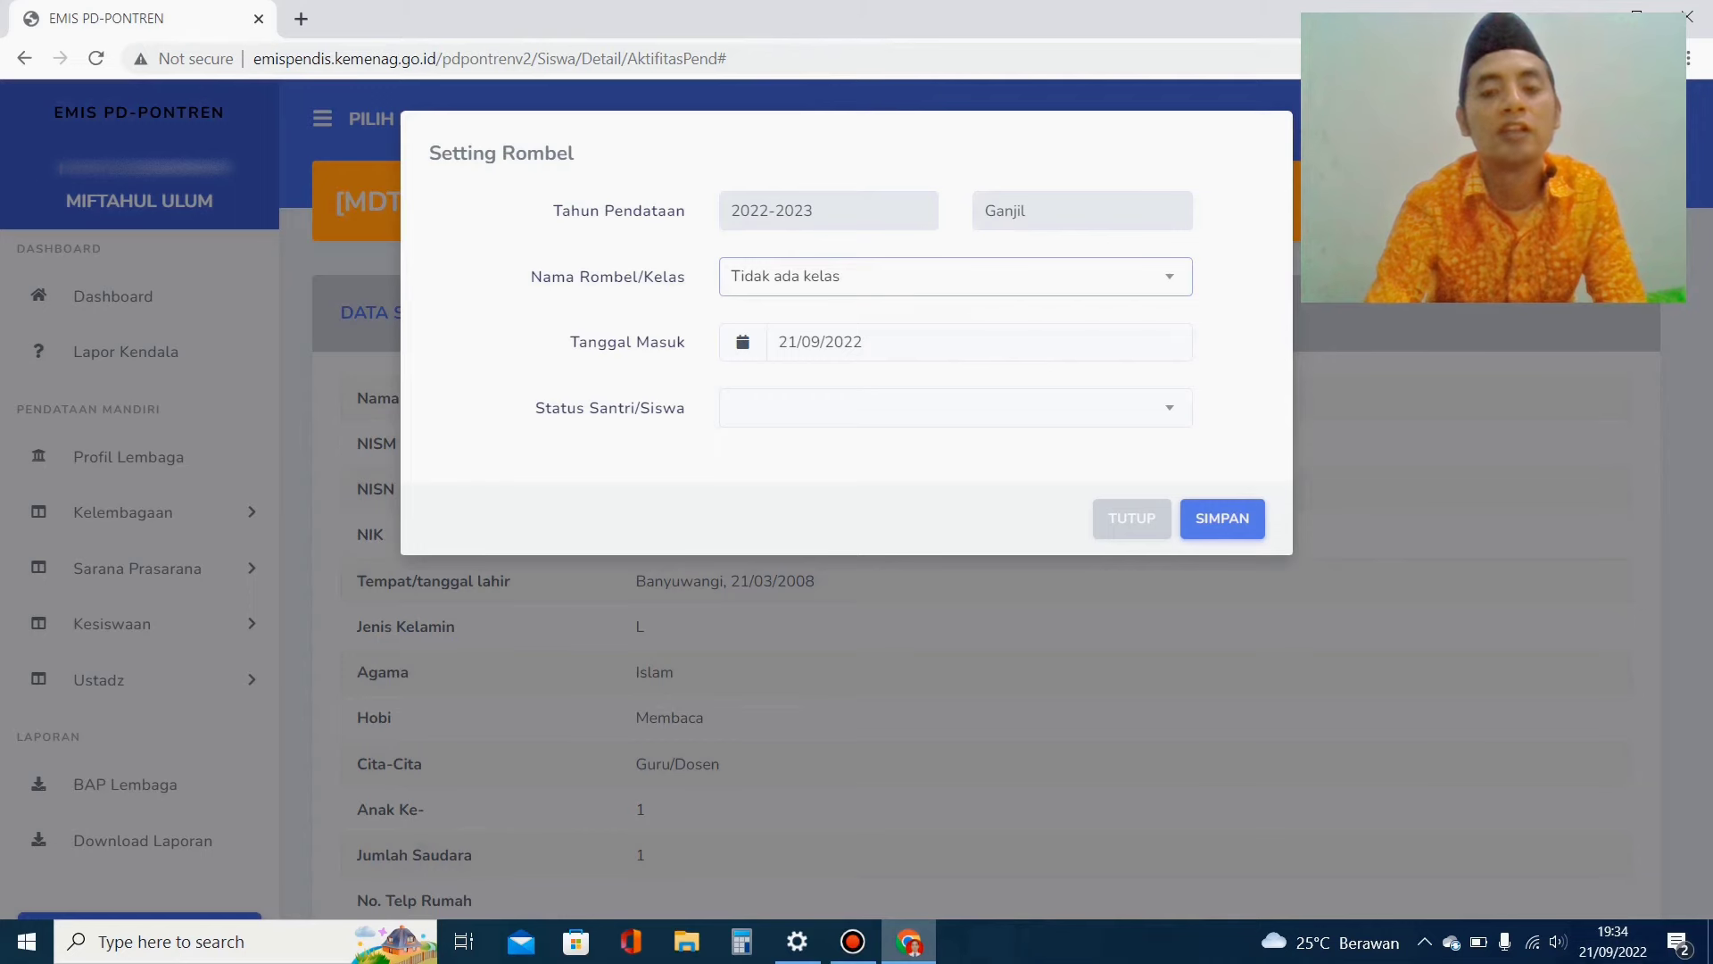
- Set Status Santri/Siswa to Lulus and save the new activity entry, acknowledging the confirmation
click(955, 408)
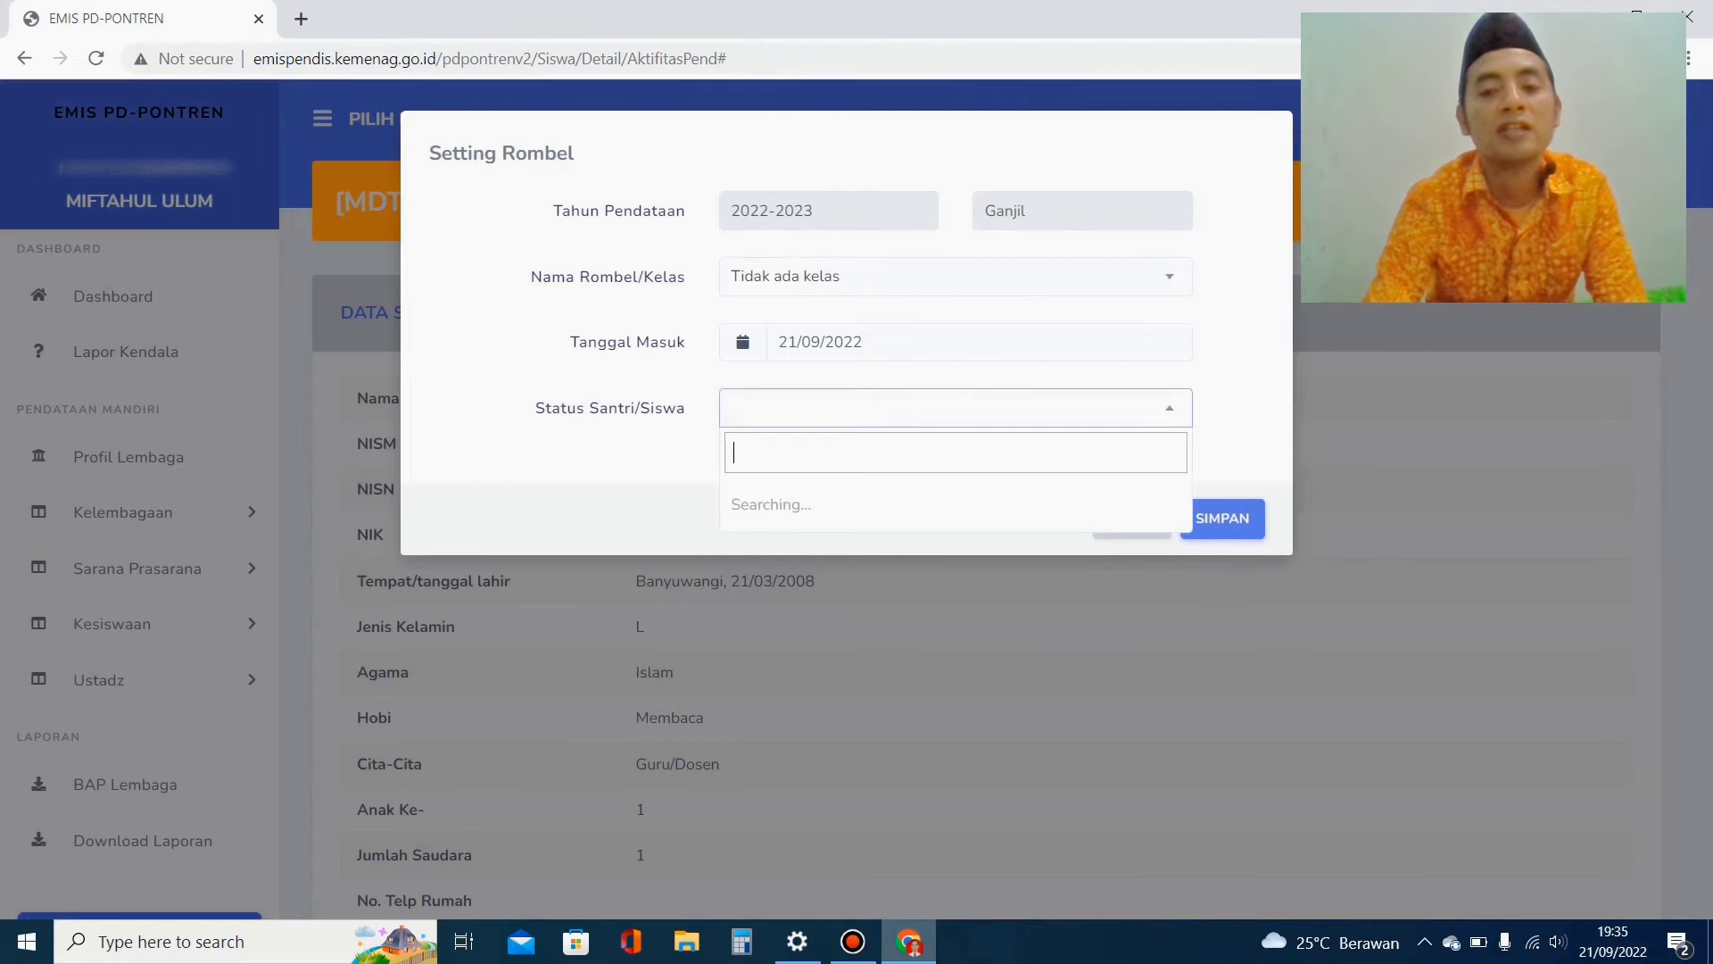
click(955, 408)
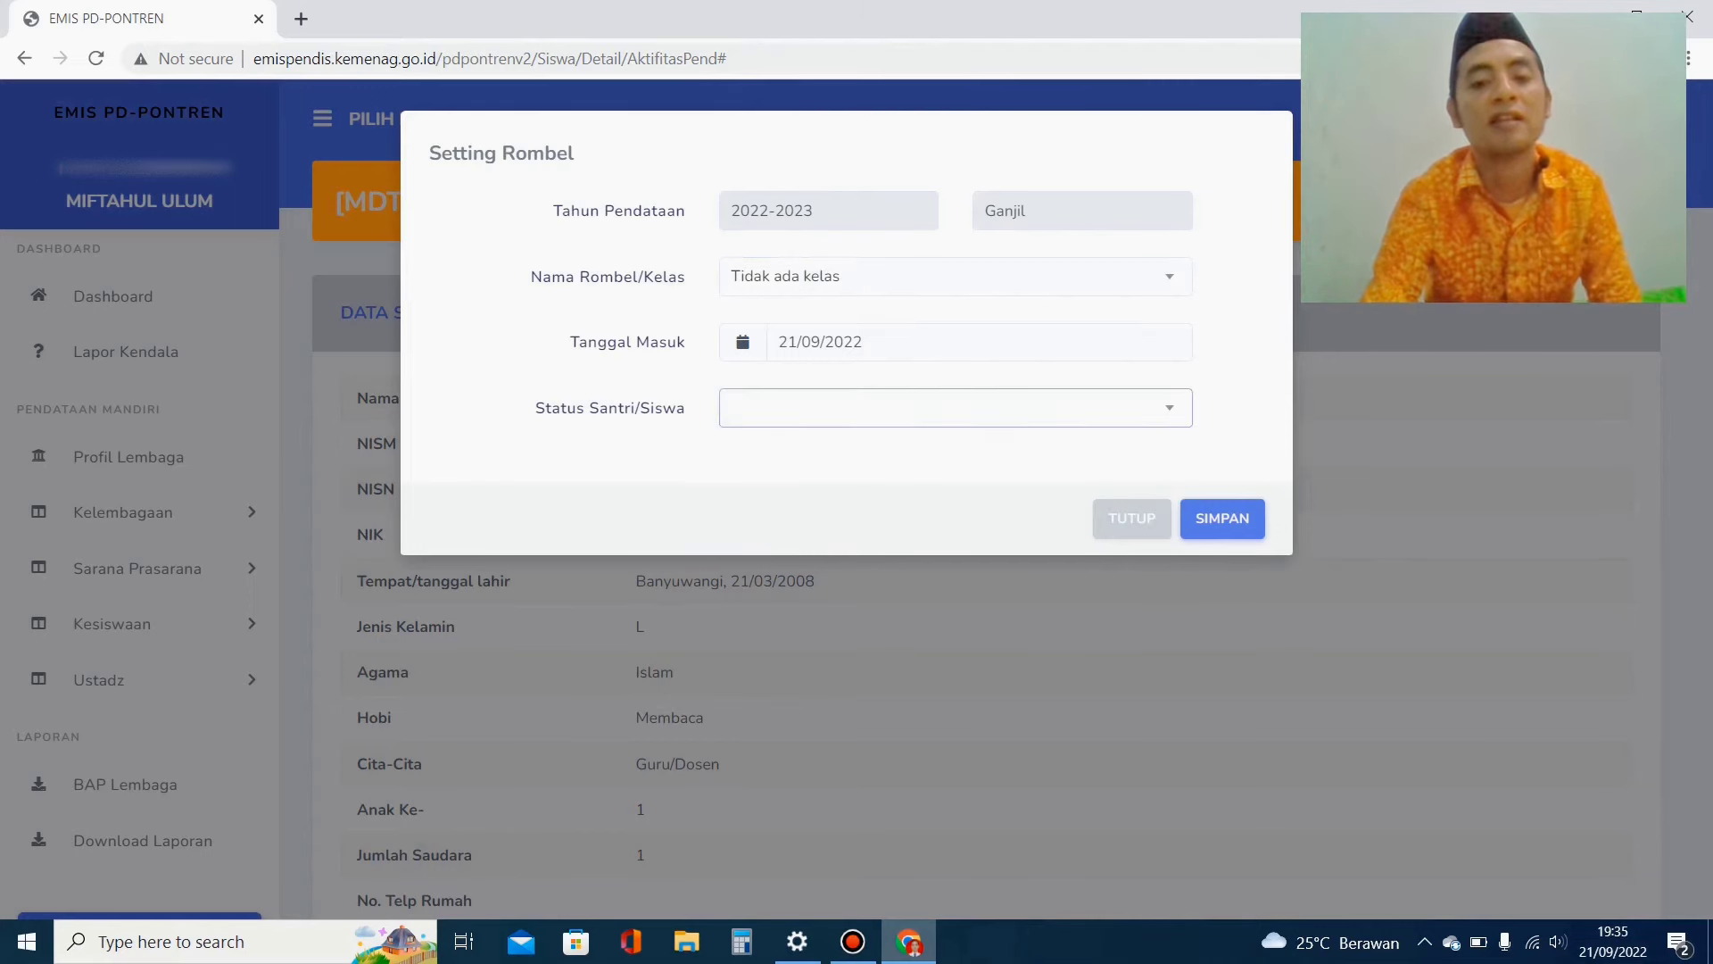
click(956, 407)
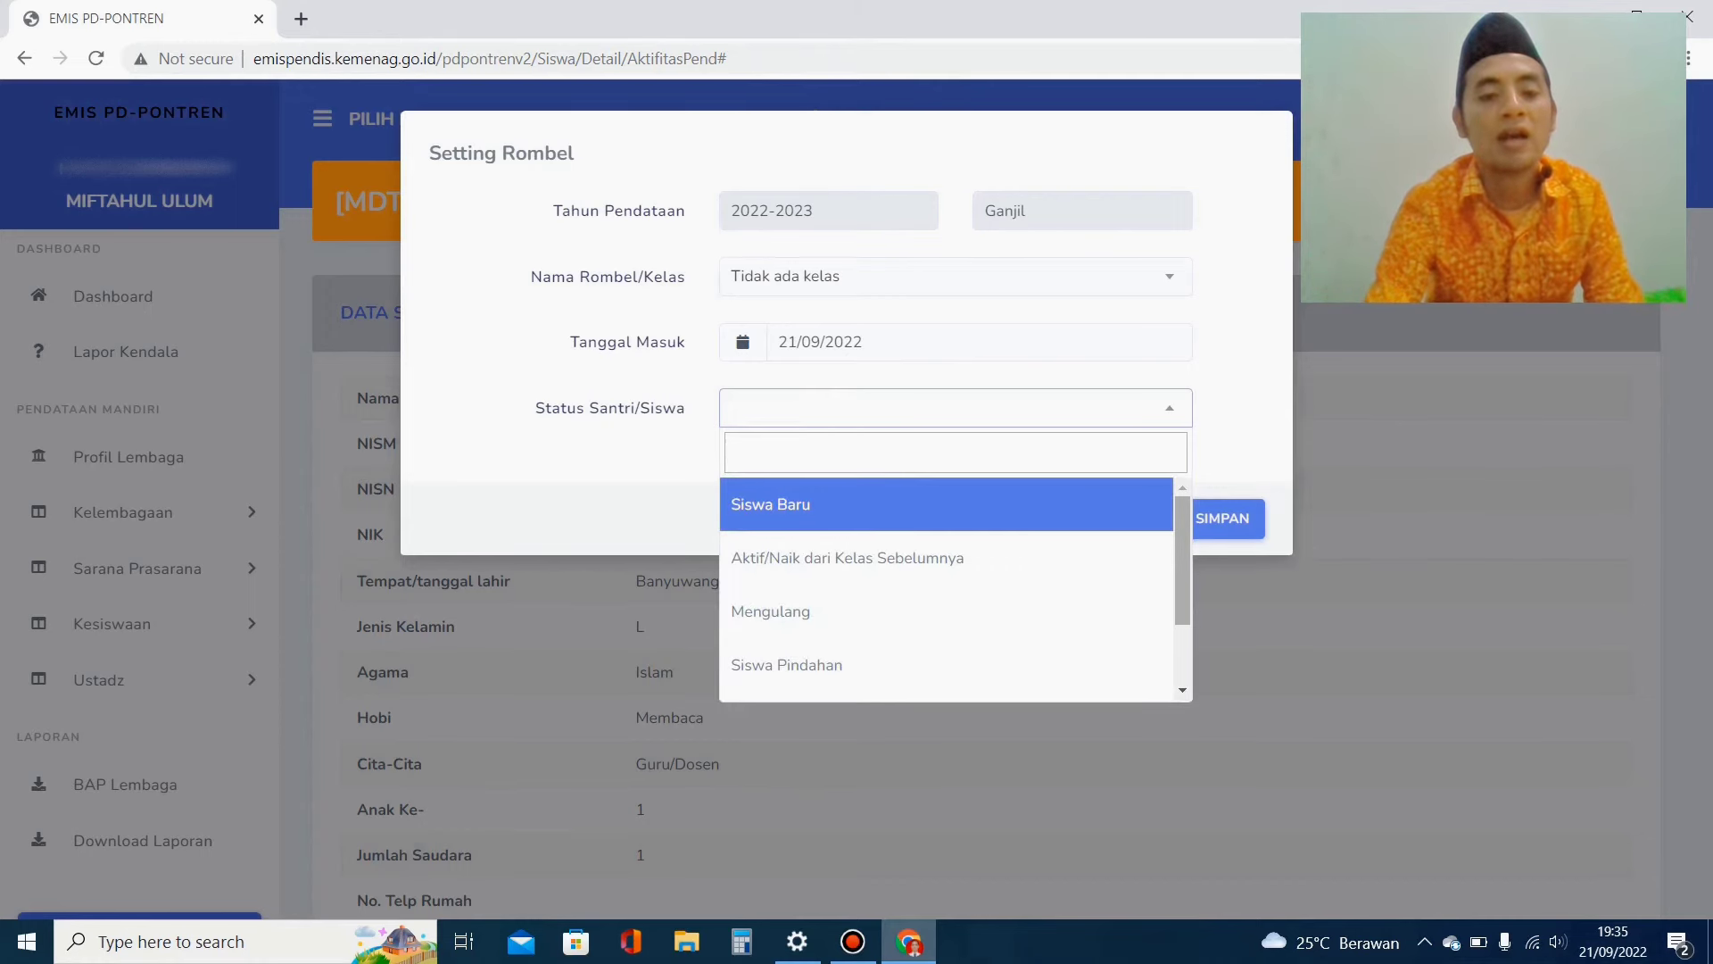
scroll(946, 589, down, 1)
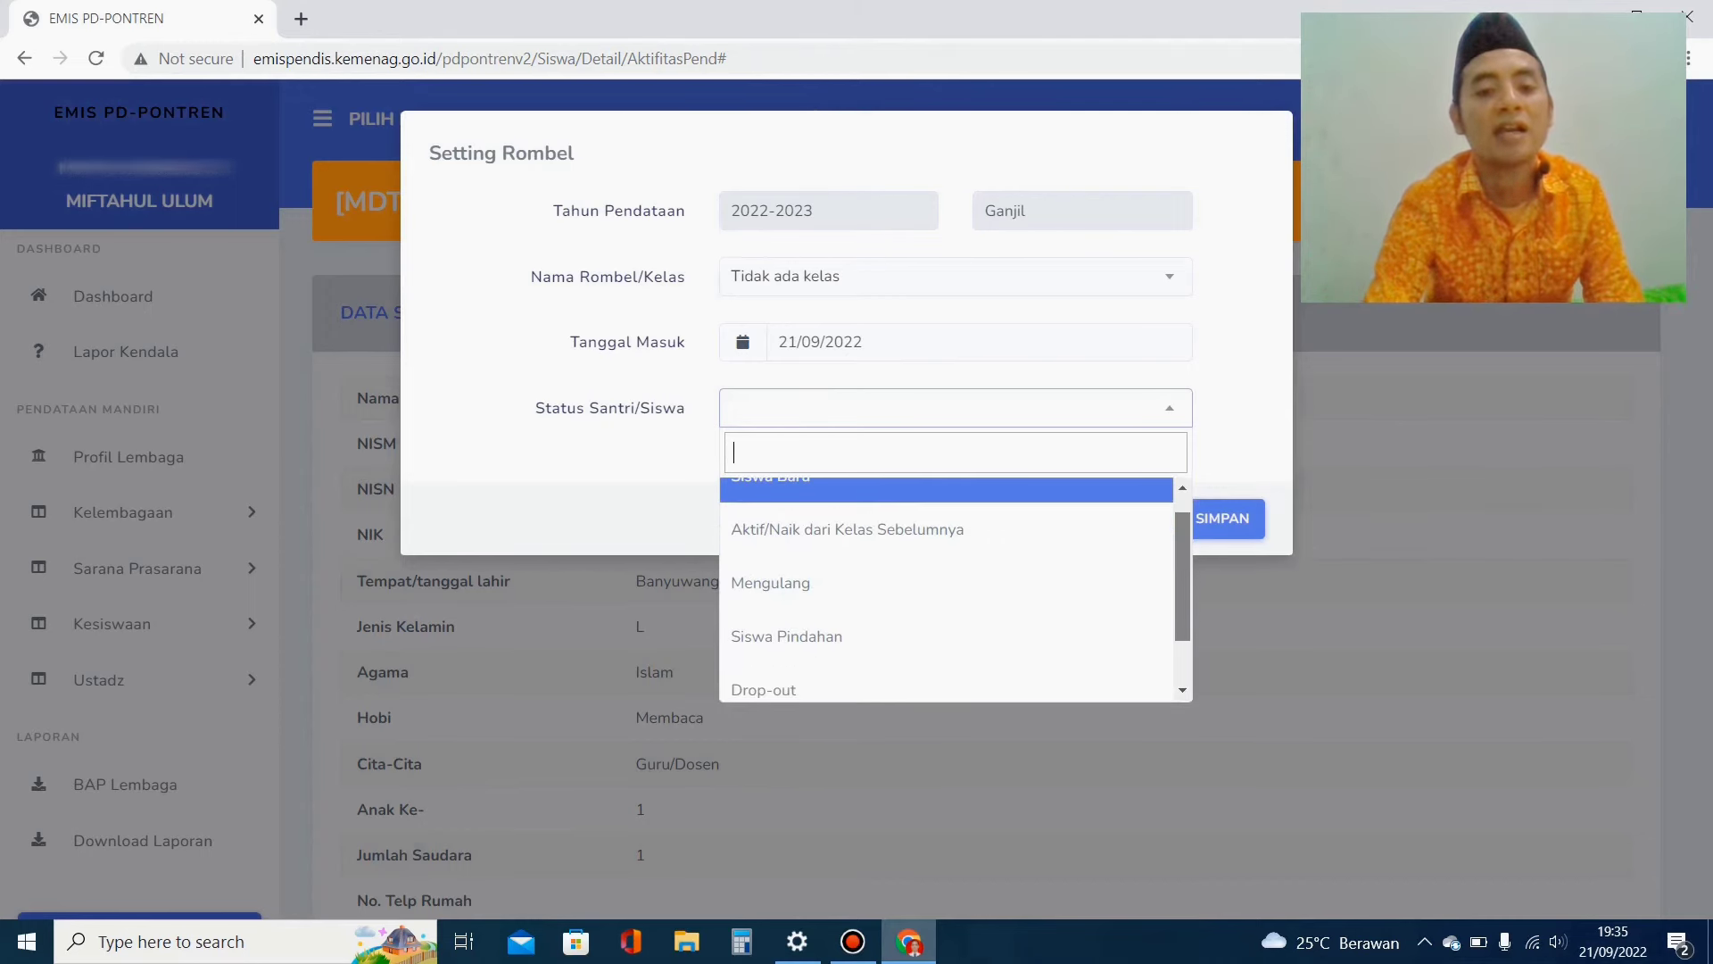
scroll(946, 589, down, 2)
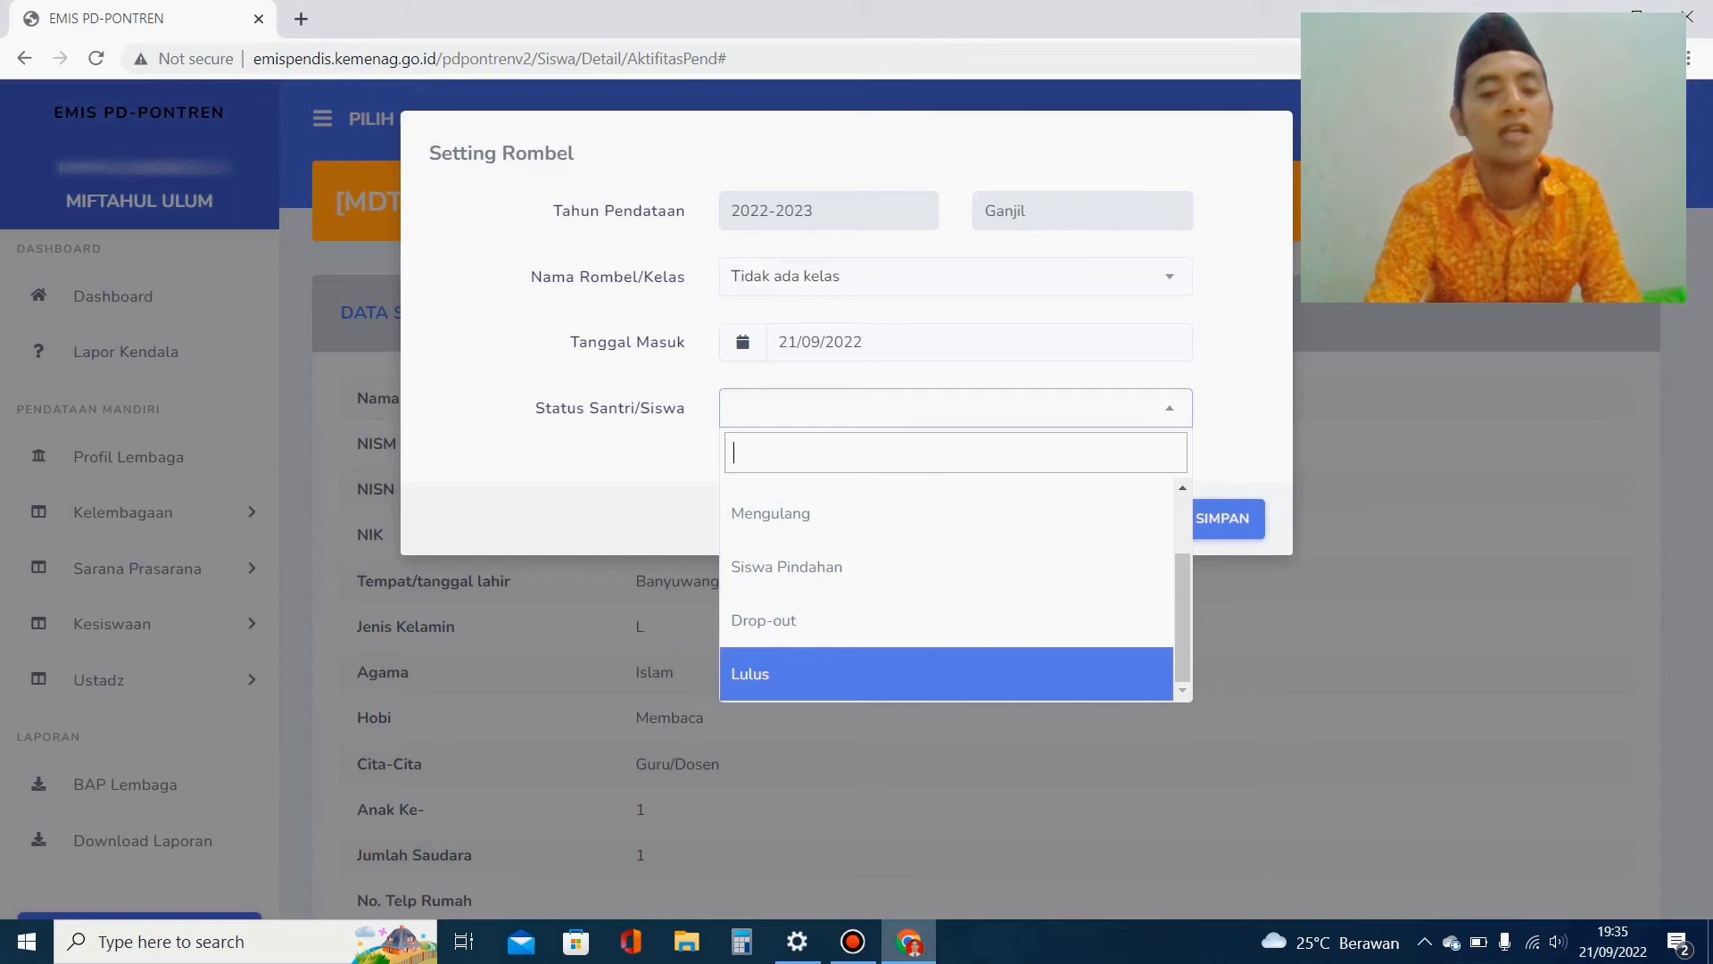
click(946, 674)
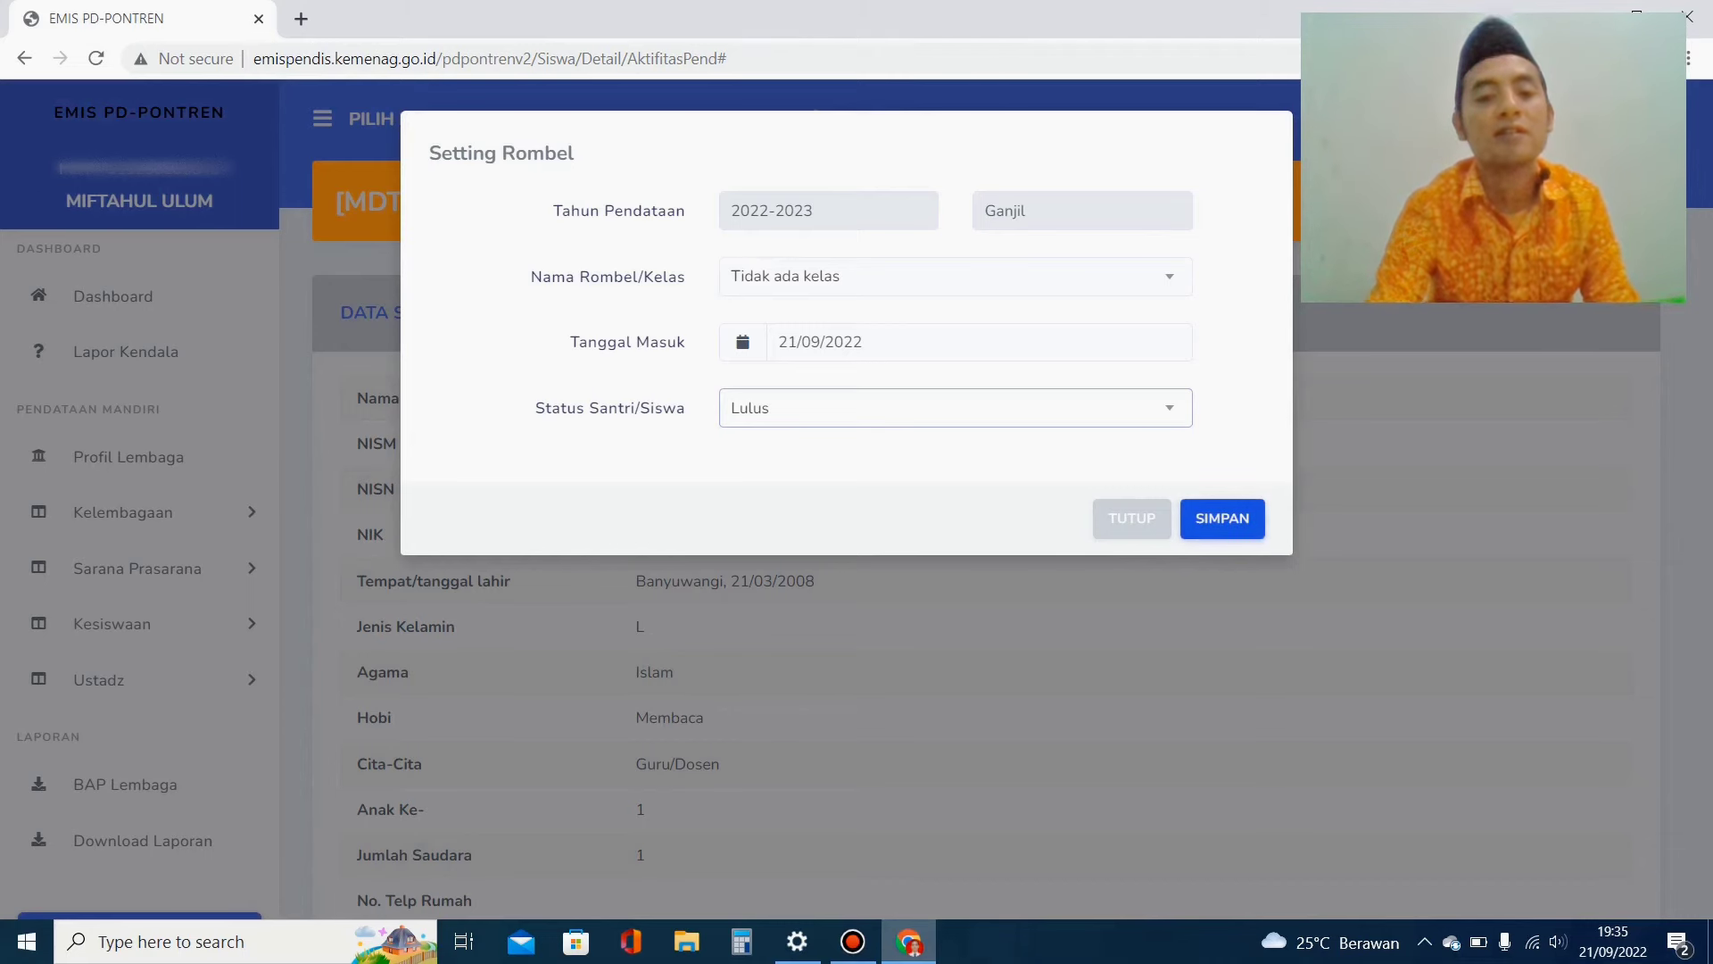
click(1223, 518)
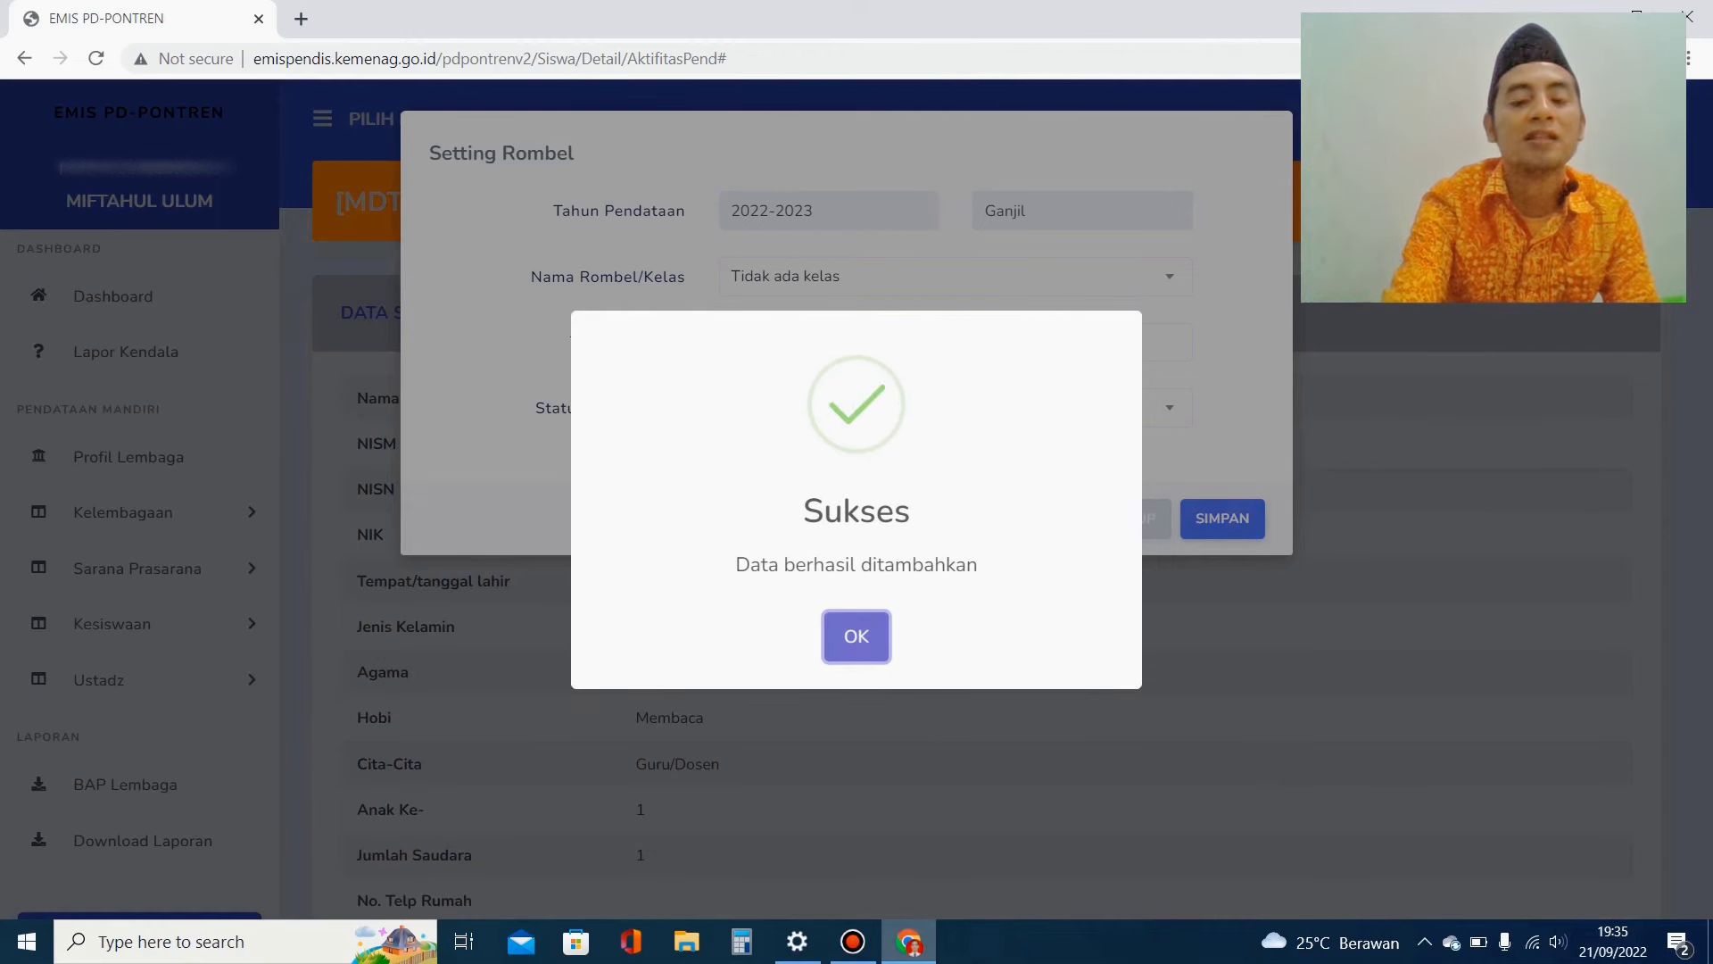
click(857, 636)
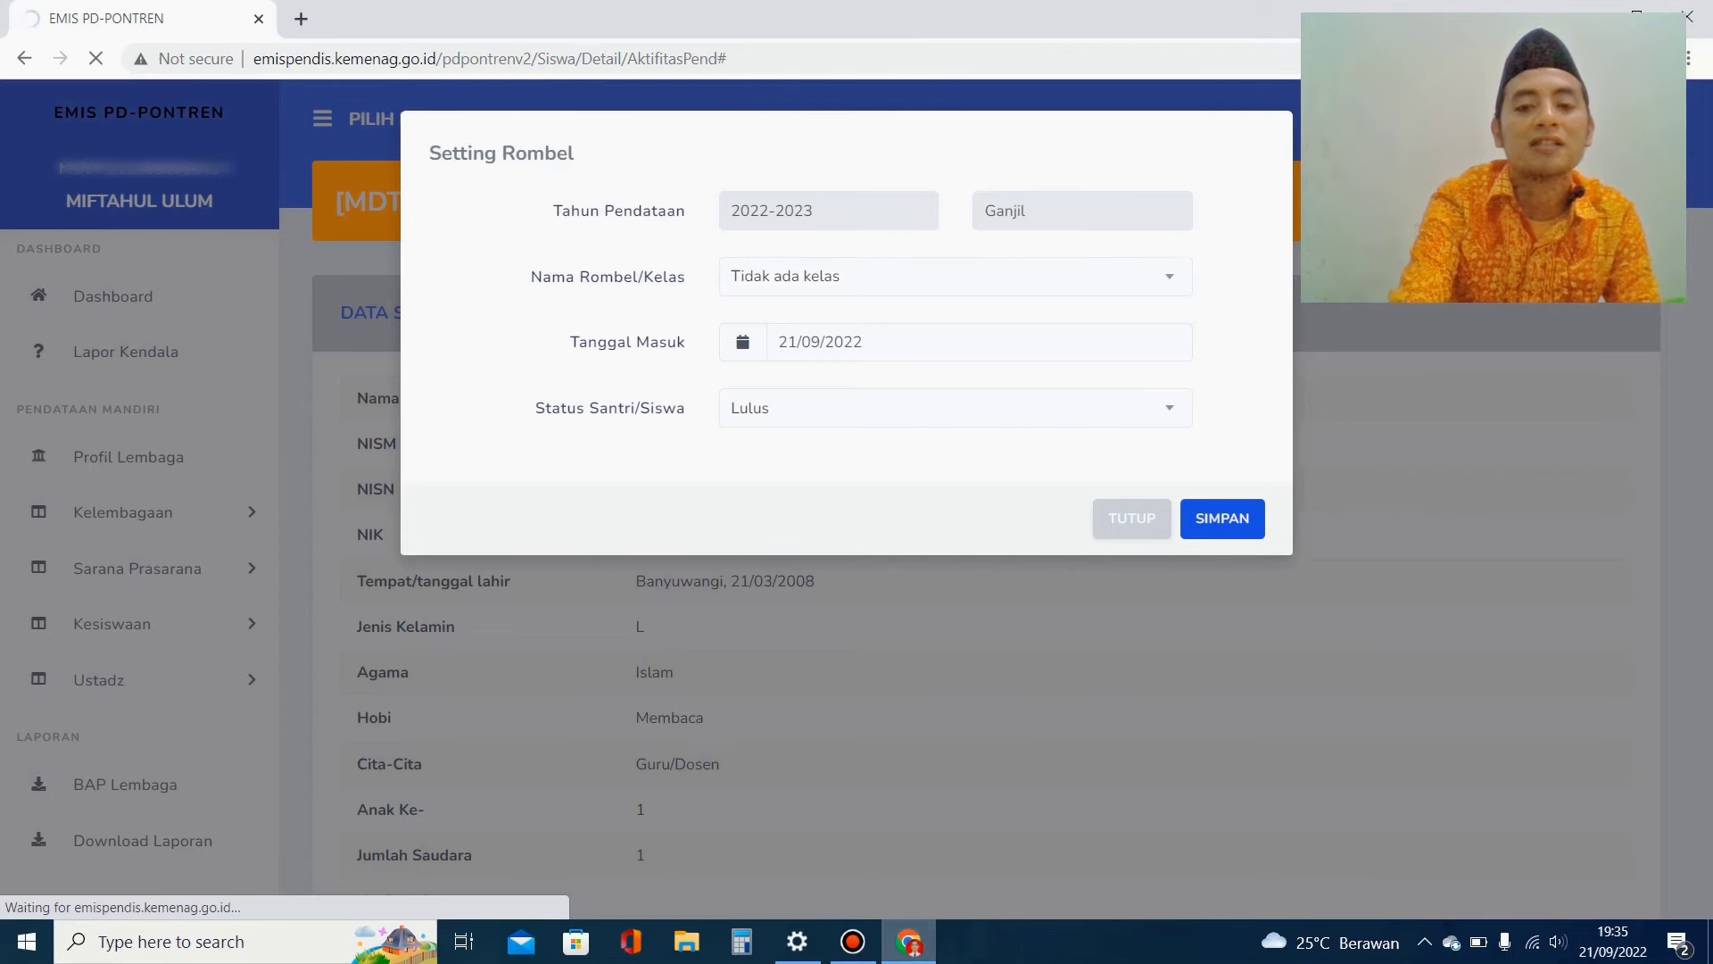
click(955, 408)
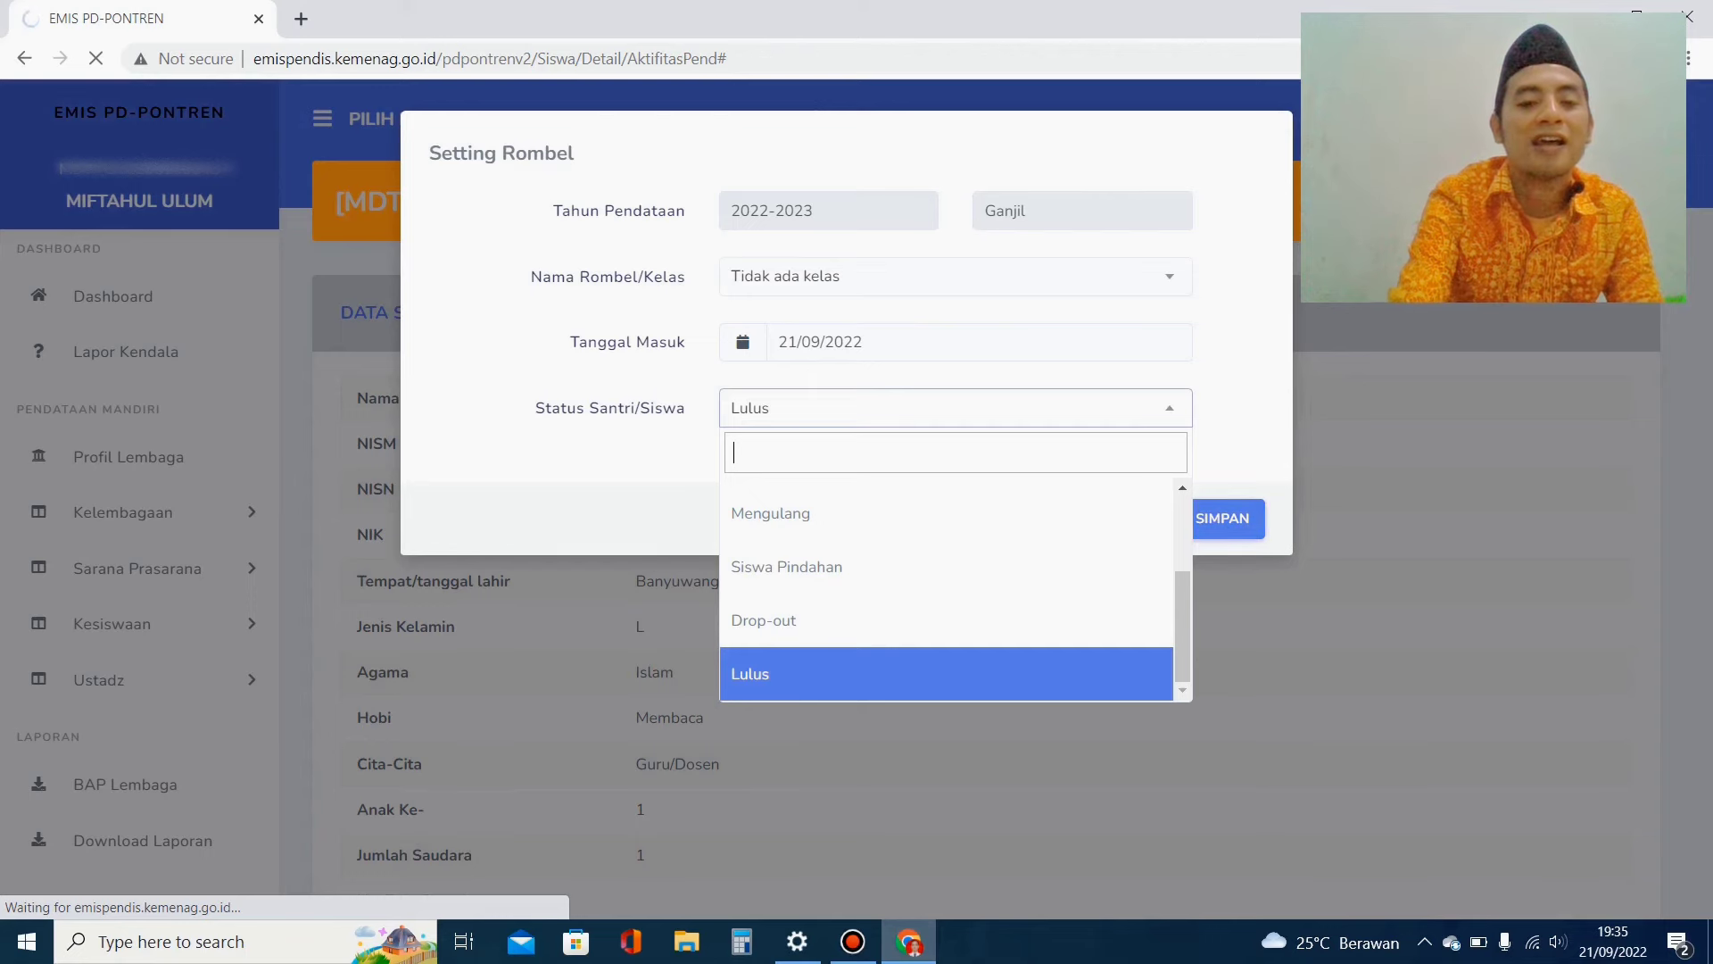
click(946, 674)
click(955, 408)
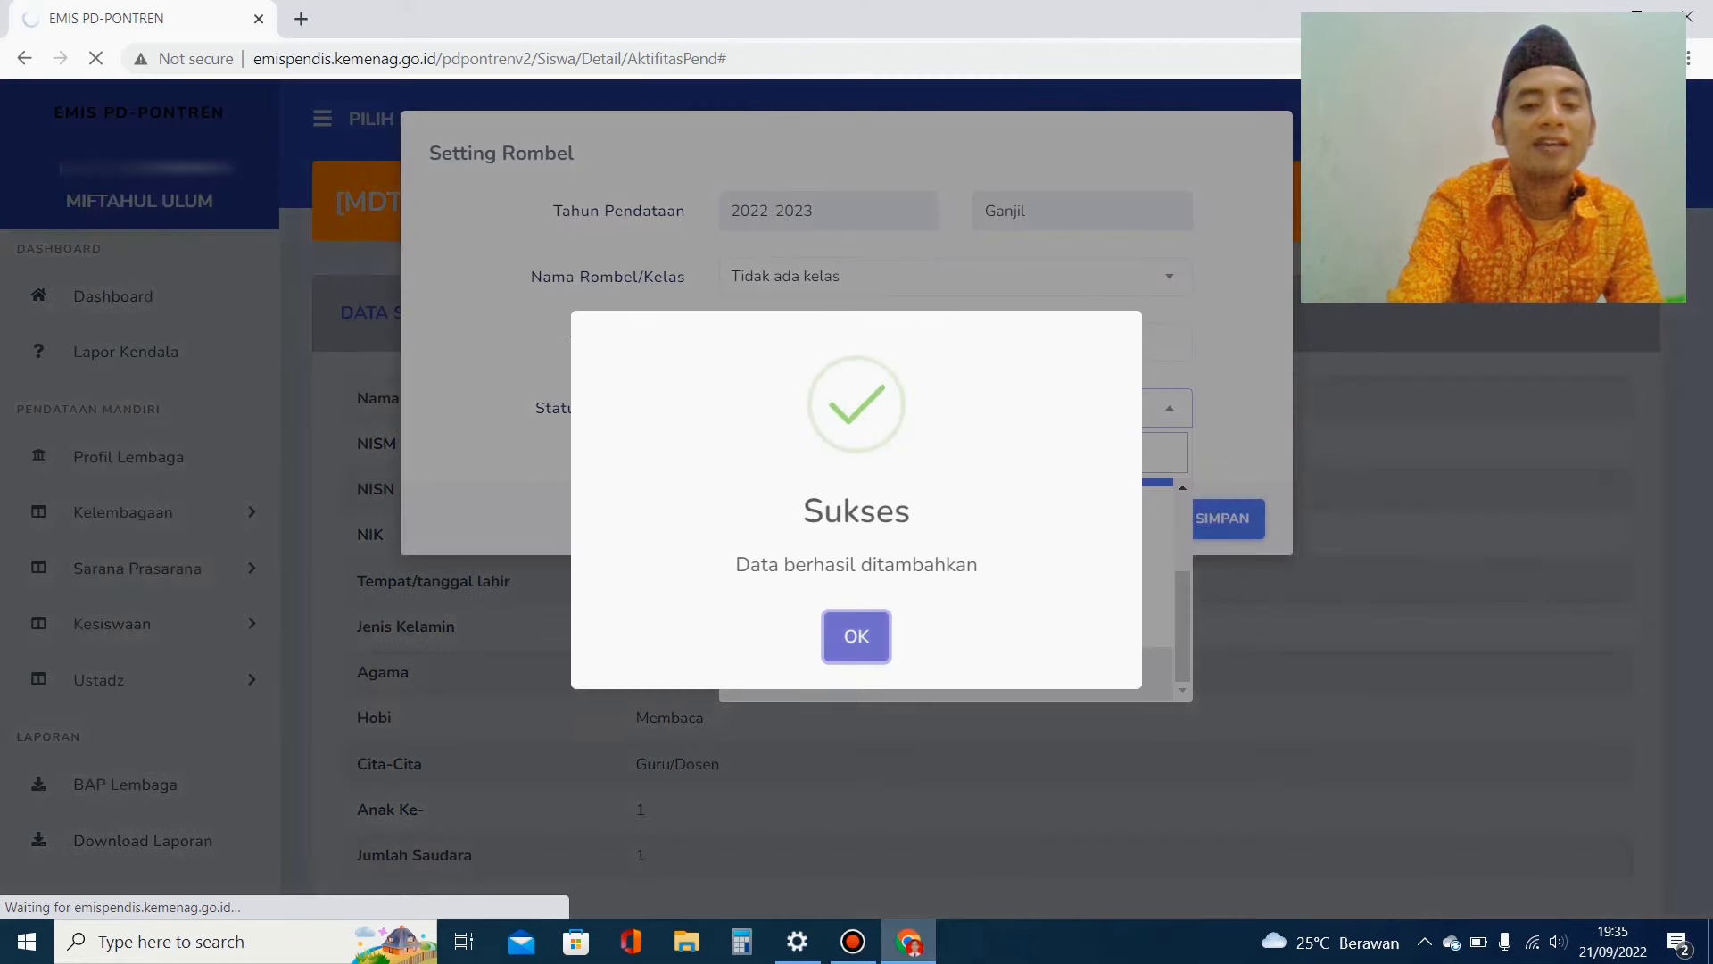
click(857, 636)
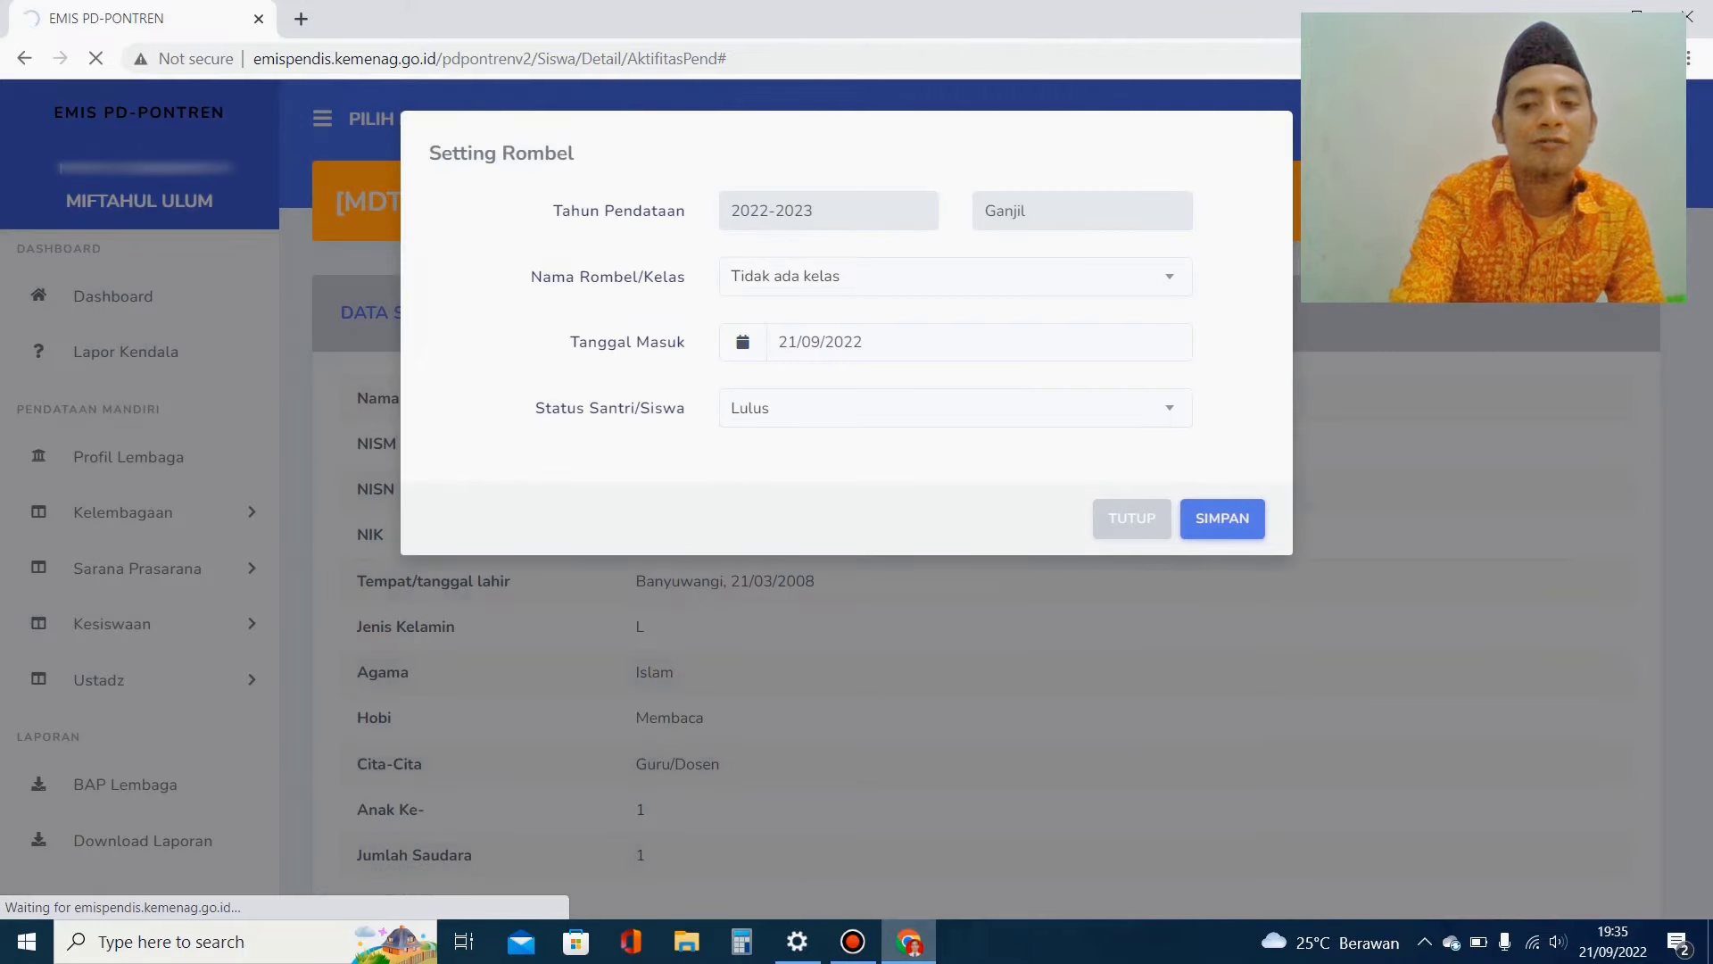
click(954, 408)
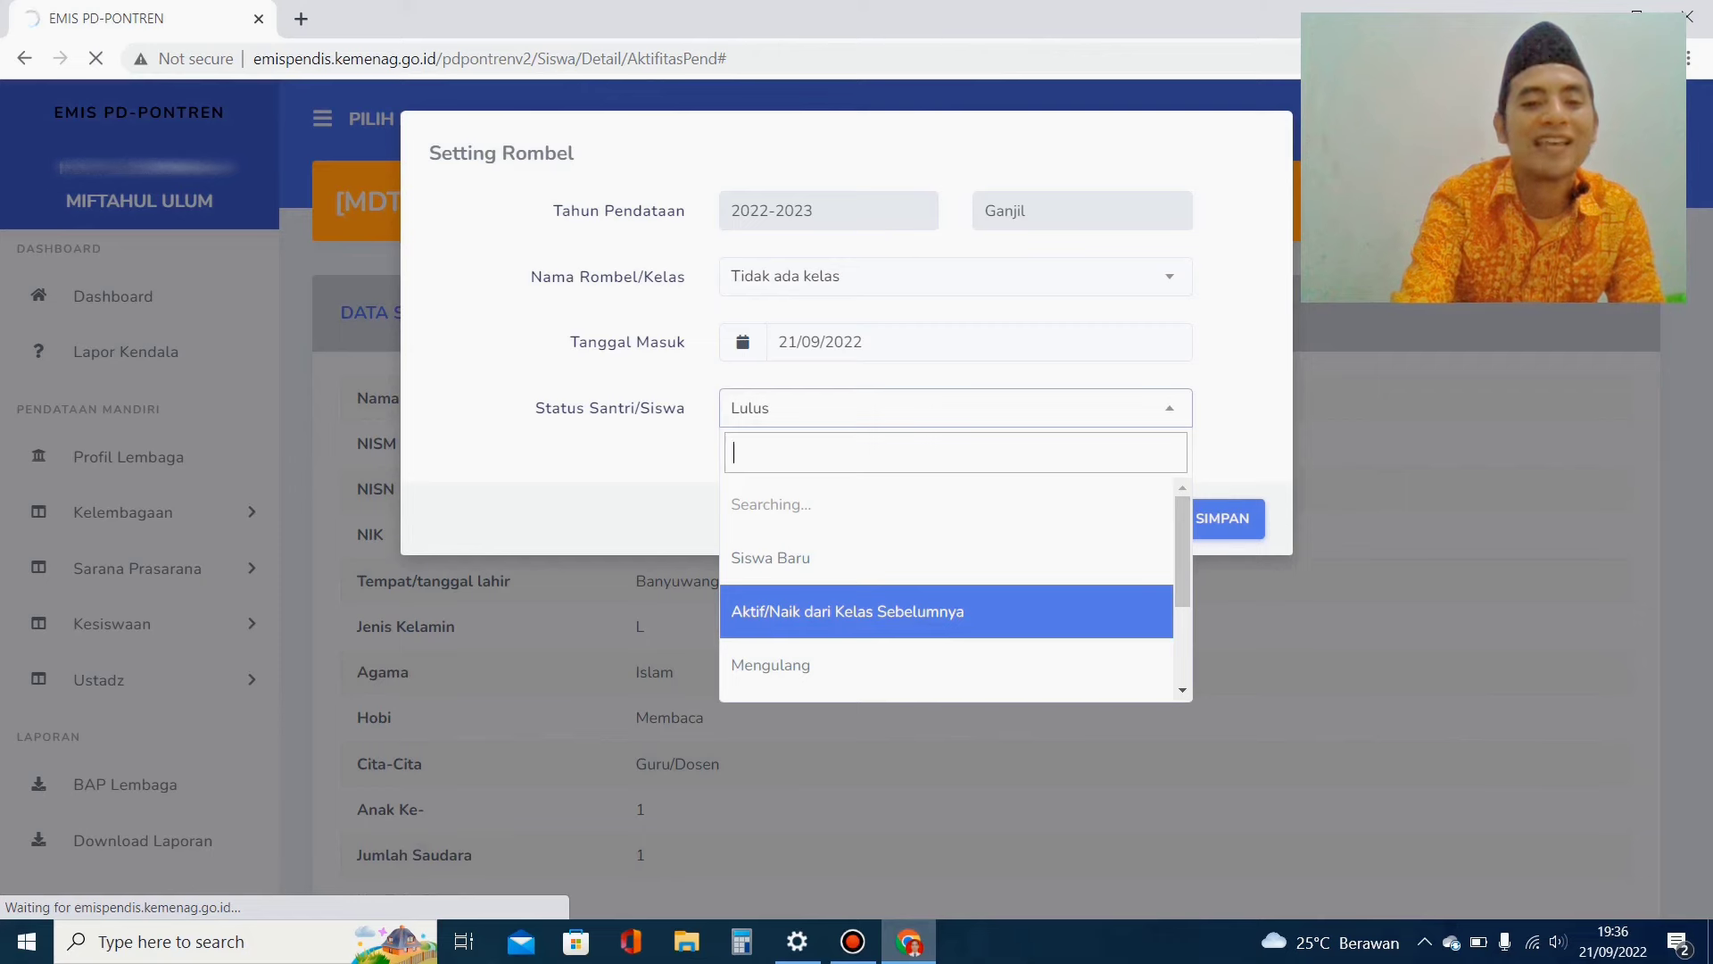
click(955, 407)
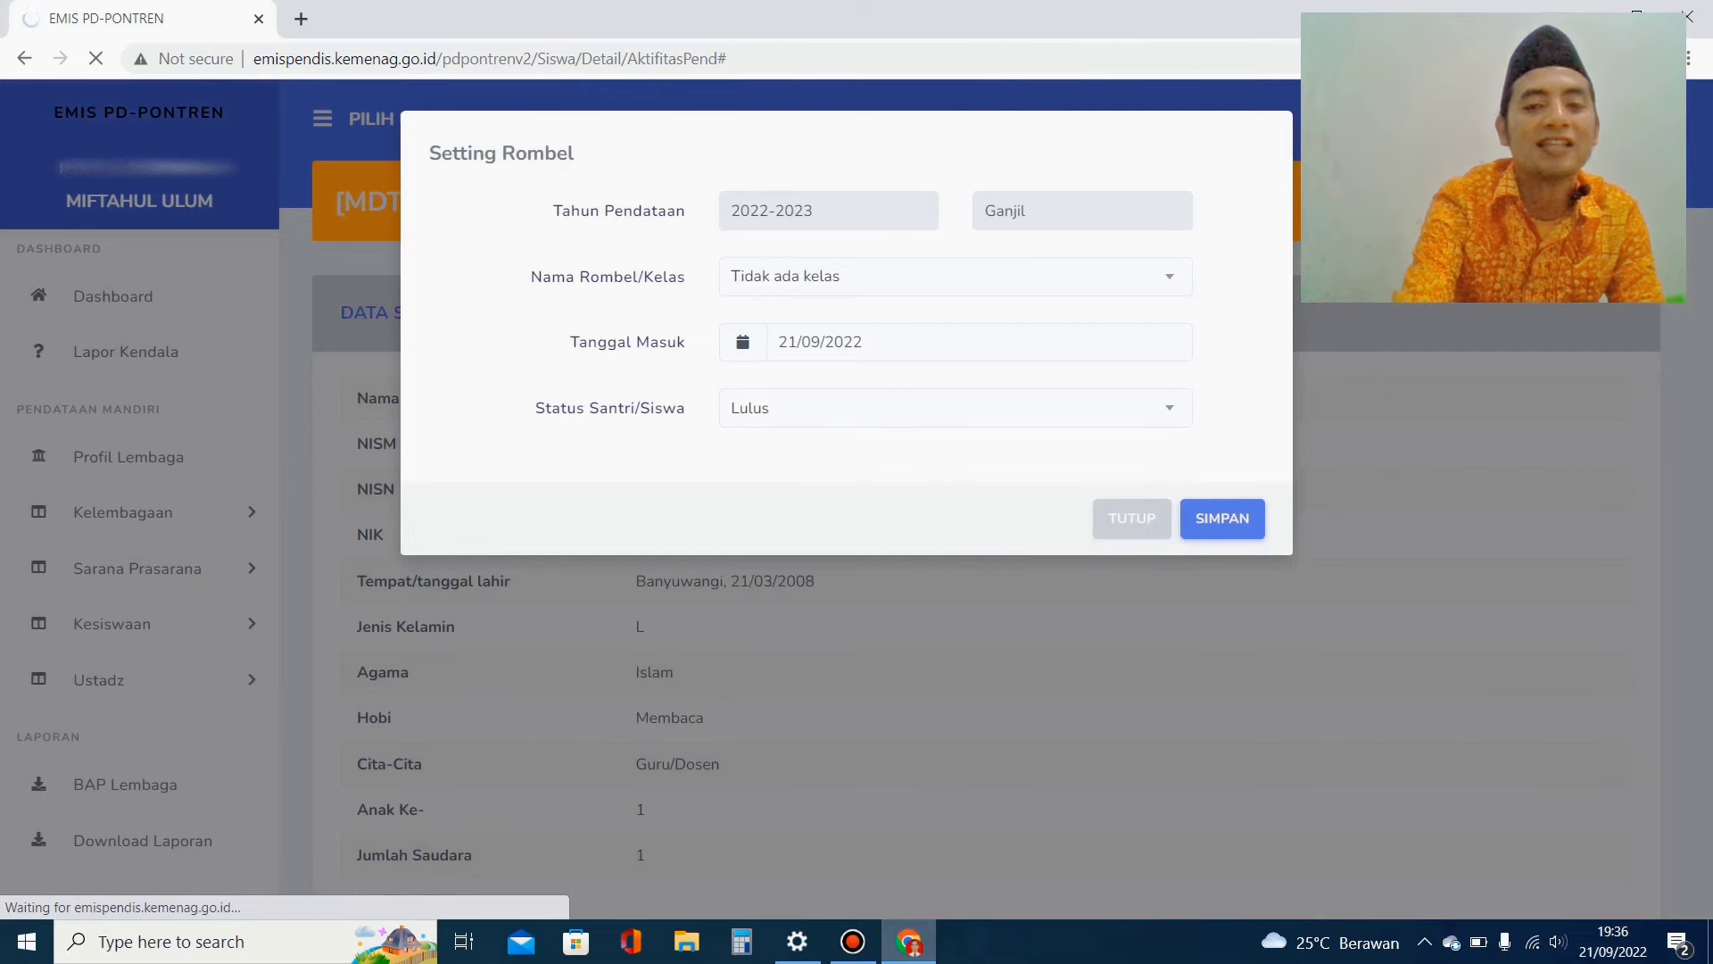
click(1131, 519)
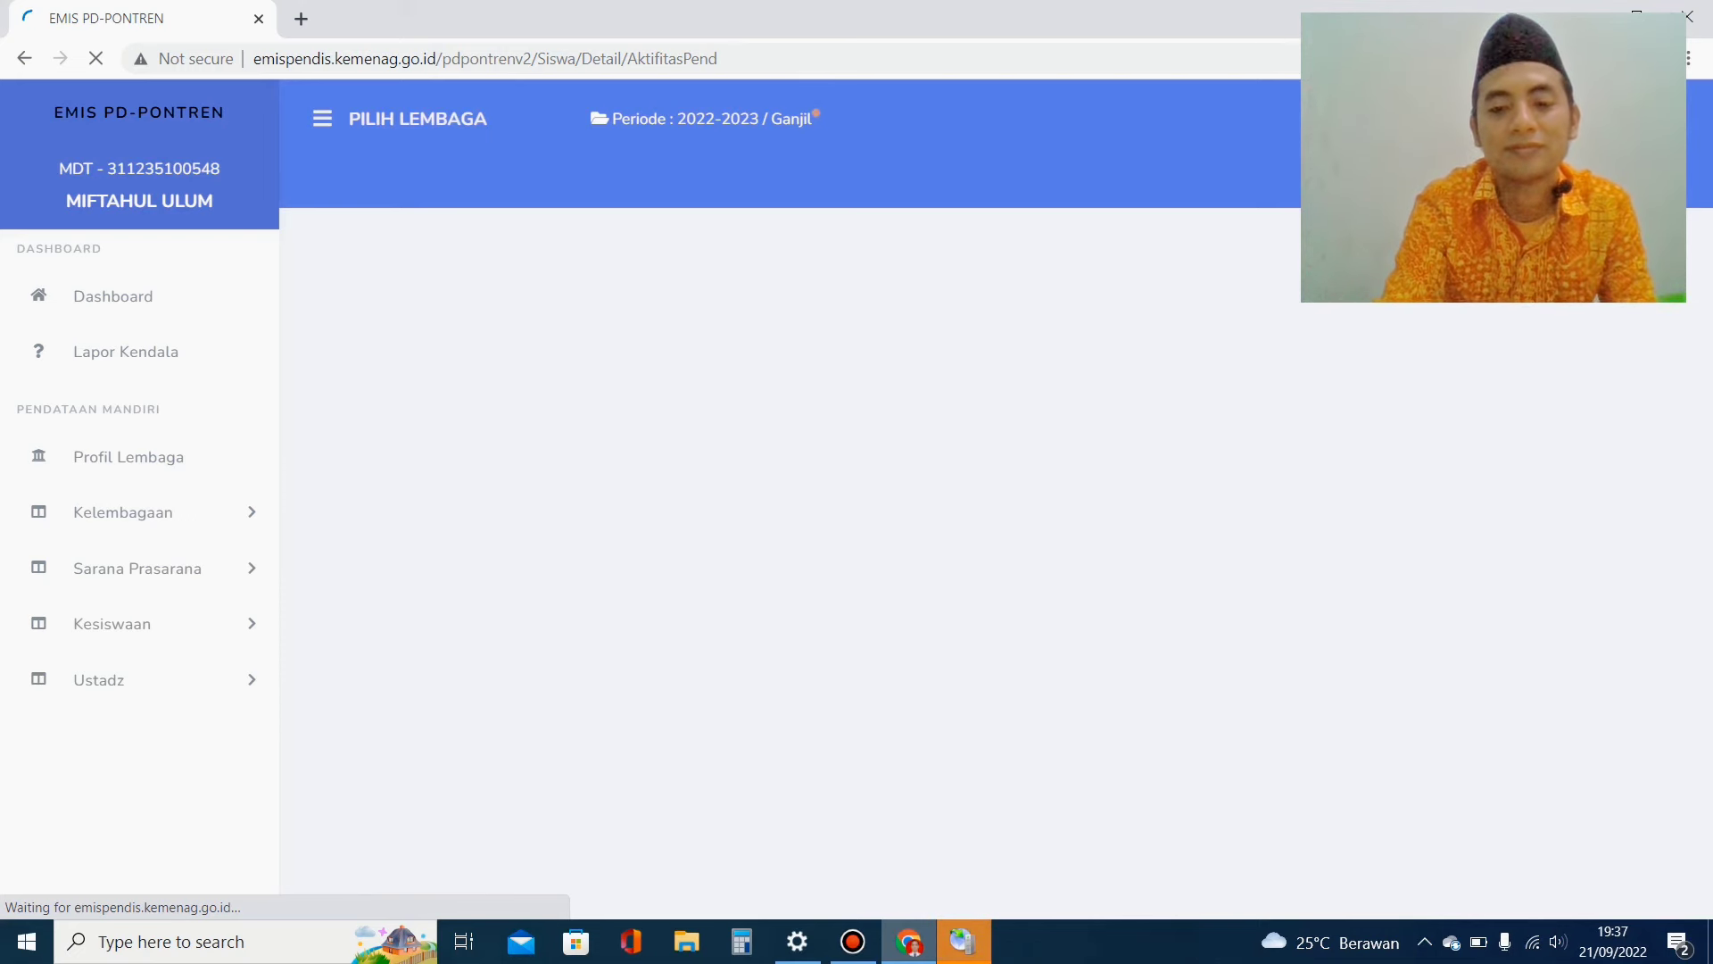
click(853, 941)
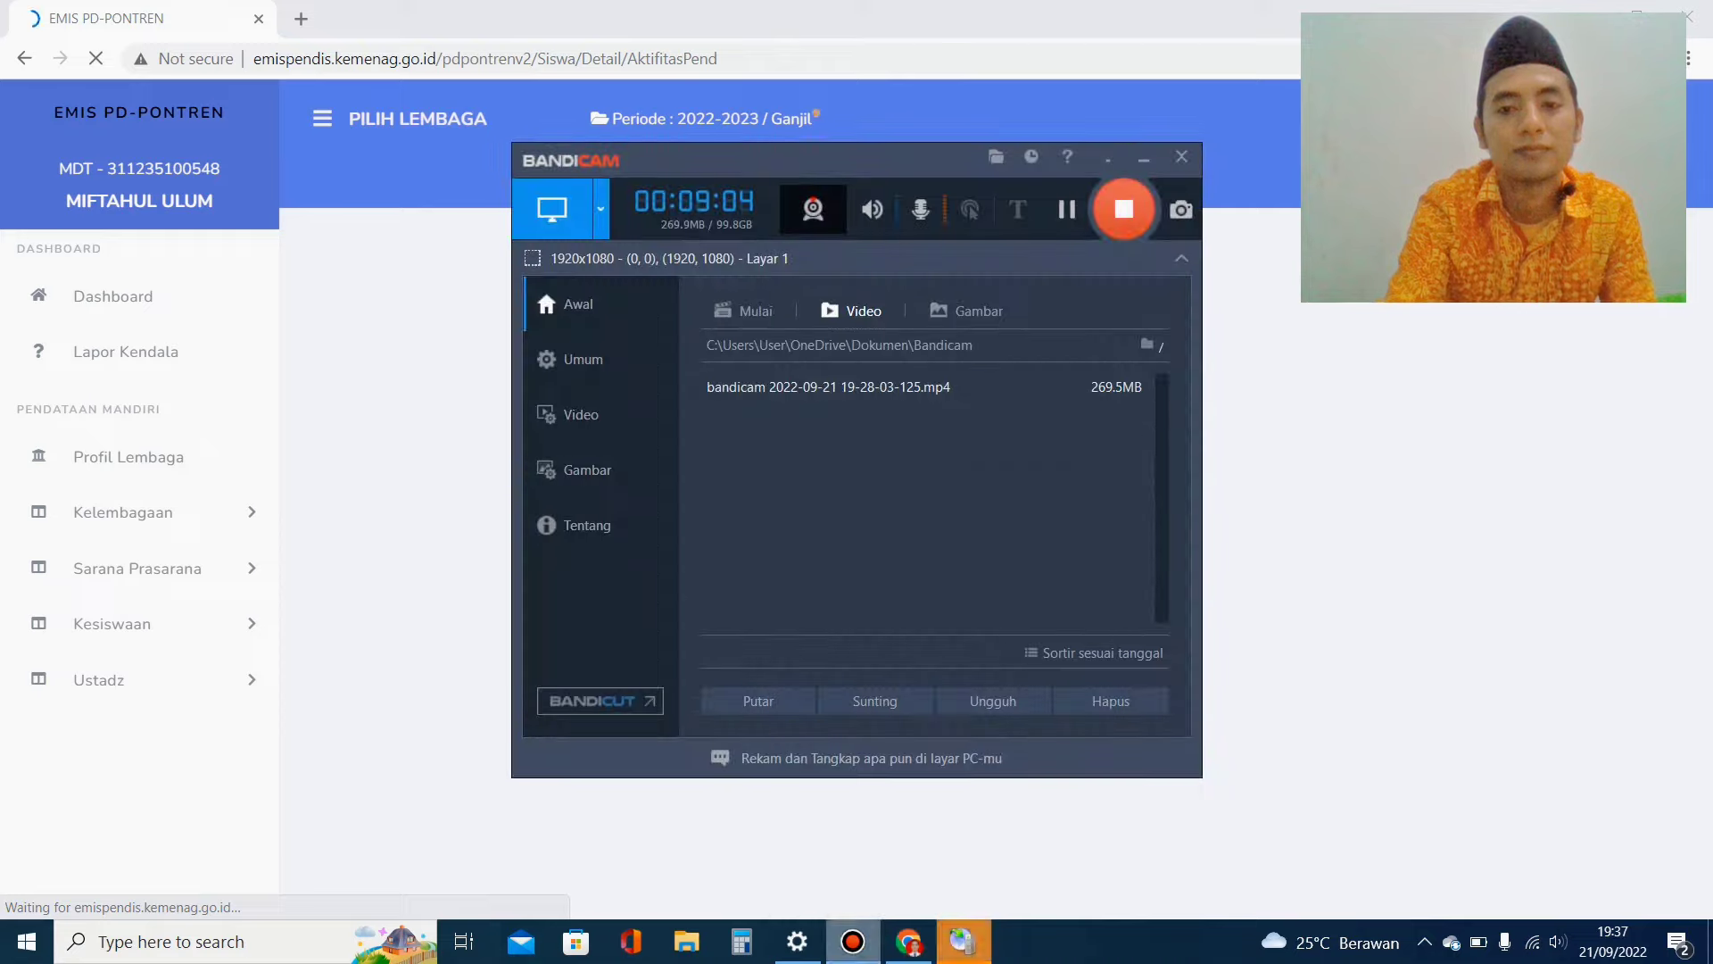